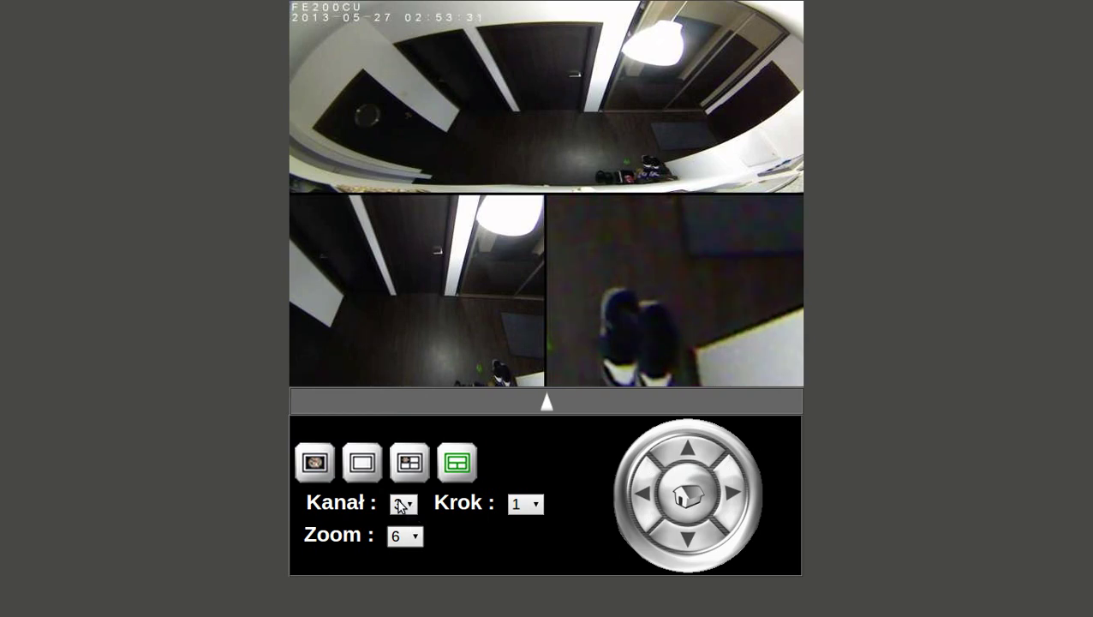
Step: With channel 3 selected, raise its zoom level to 5 and then to 10
left_click(410, 506)
left_click(421, 541)
left_click(417, 537)
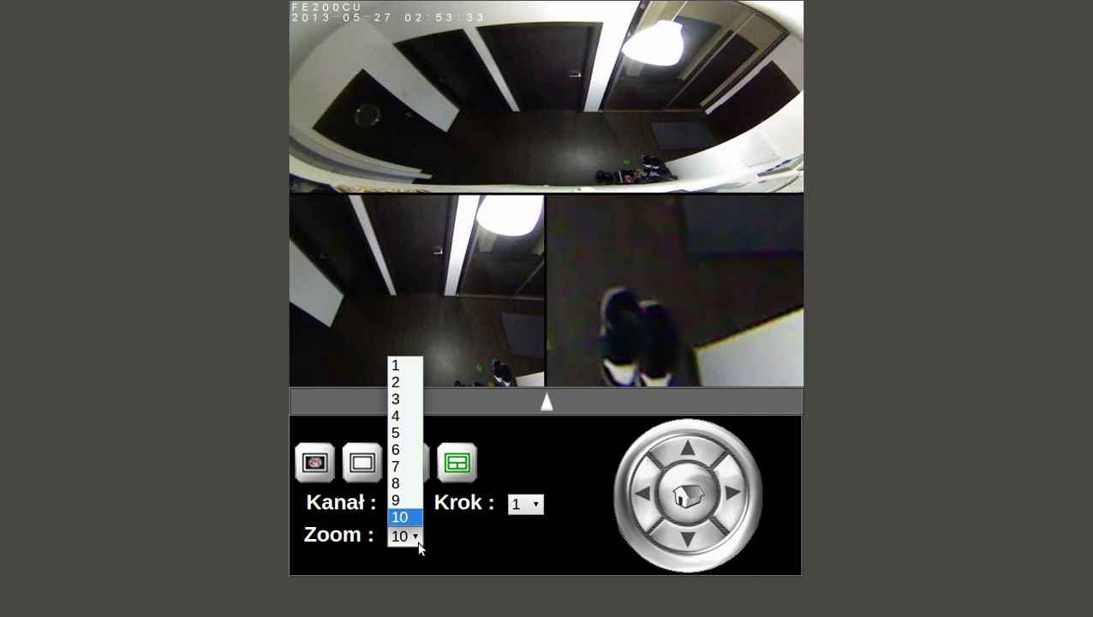
left_click(419, 435)
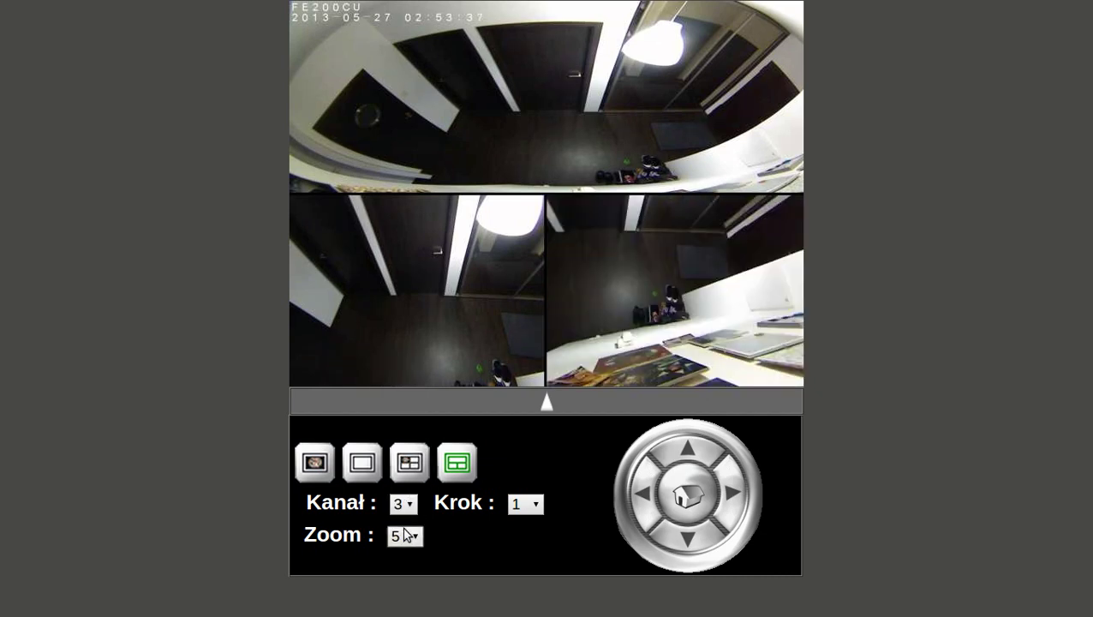
left_click(405, 536)
left_click(399, 518)
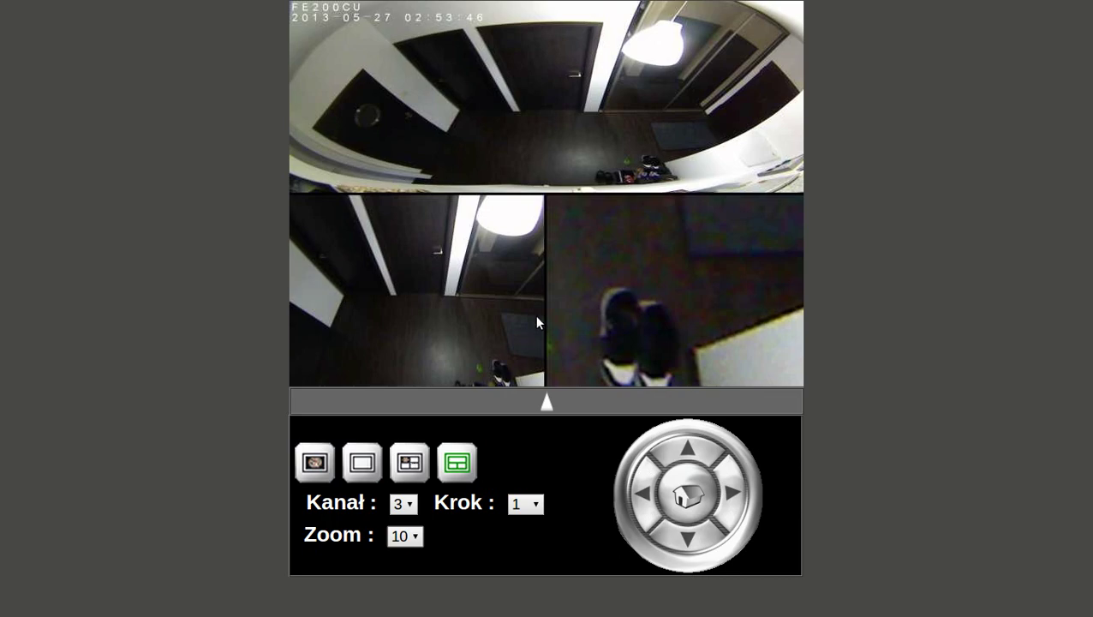
Step: Exit the full-screen live view and bring the Windows 7 virtual machine forward, full screen
key("F11")
left_click(244, 608)
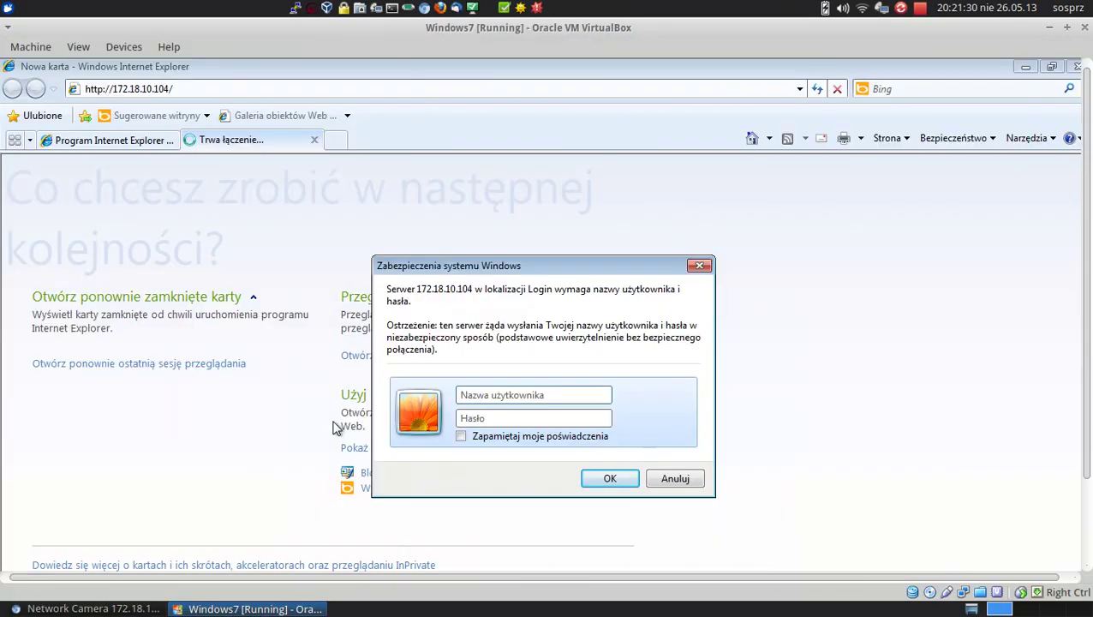
key("ctrl+f")
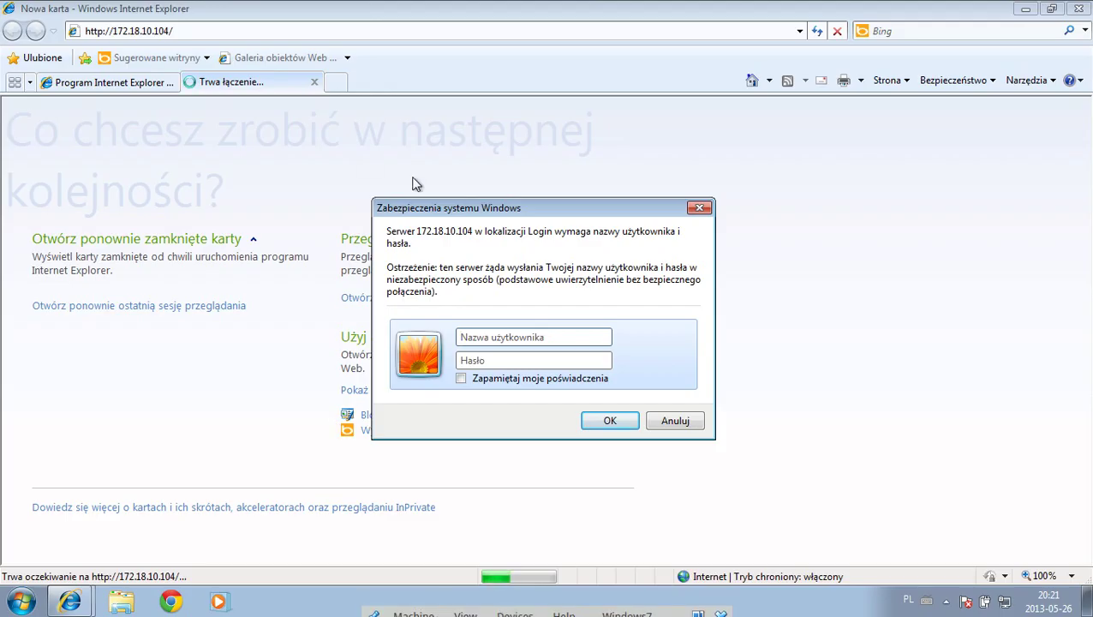
Step: Log in to the camera with the username and password, then make the browser full screen
left_click(531, 339)
type("admin")
key("Tab")
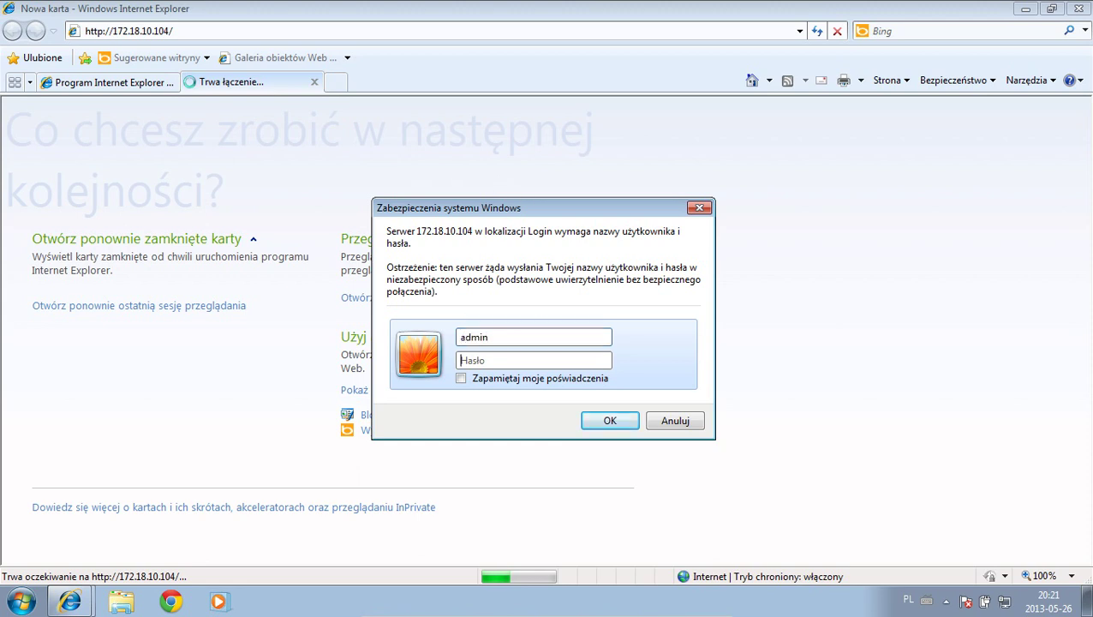
type("*********")
key("Return")
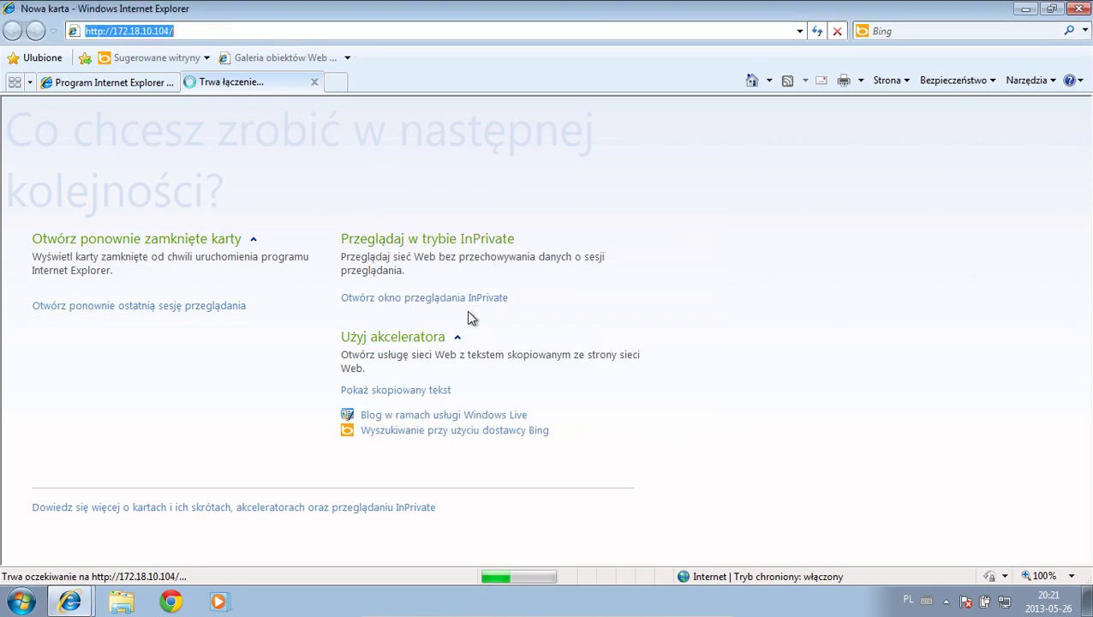
type("*")
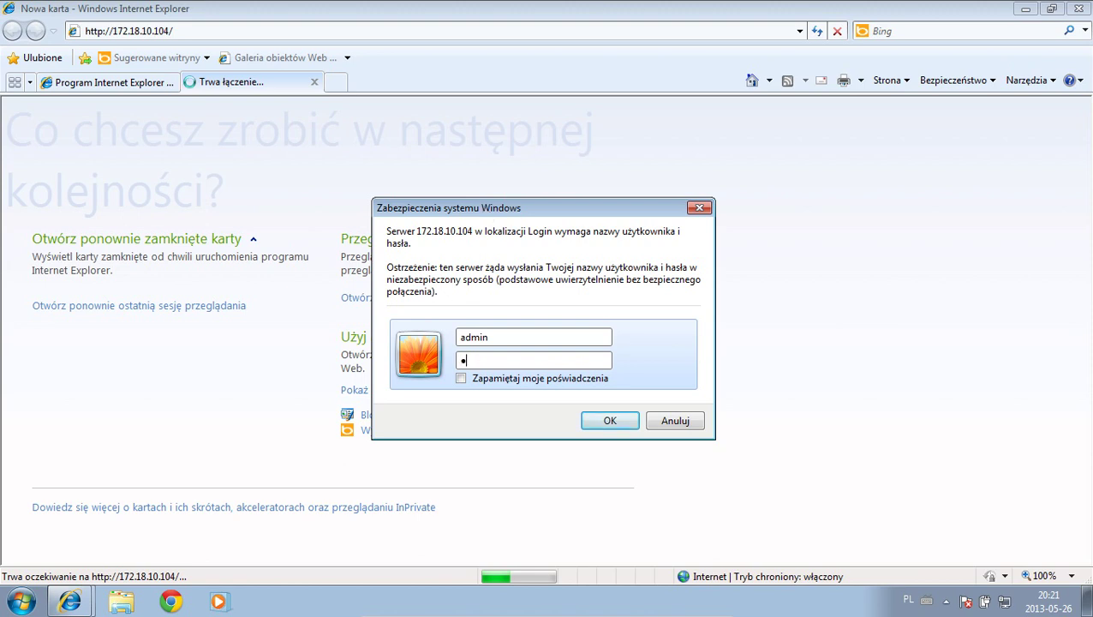
type("********")
key("Return")
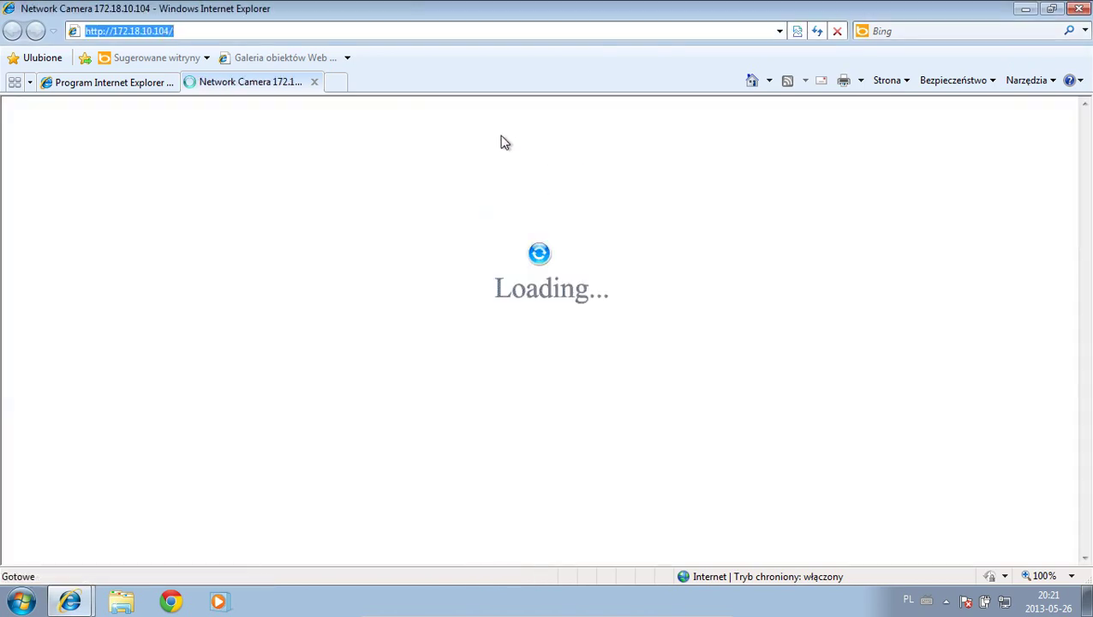
key("F11")
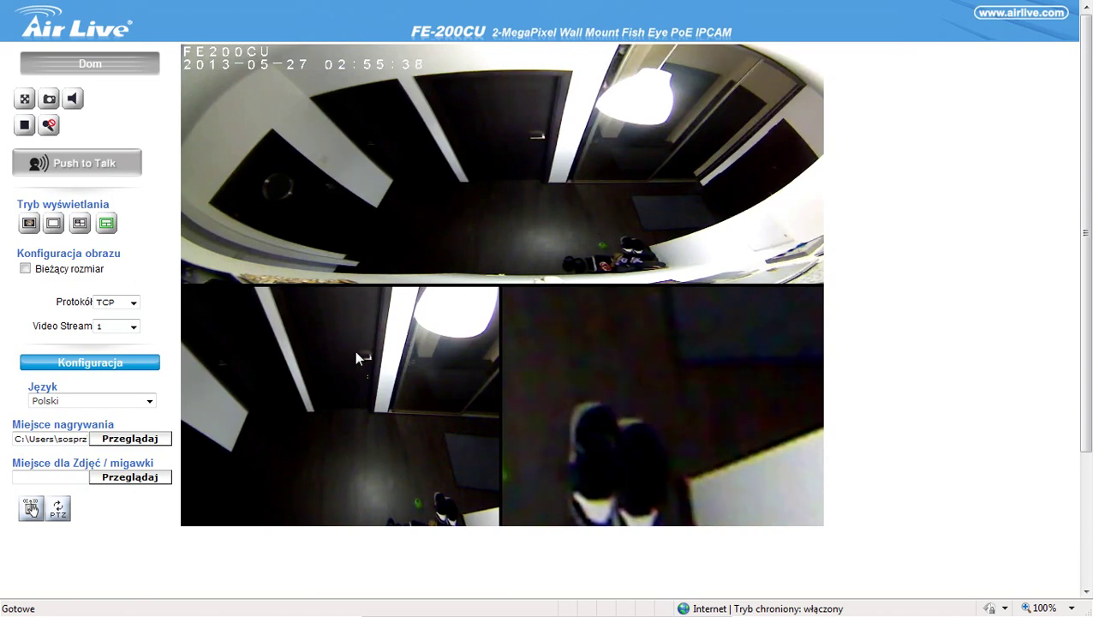
Step: Open Konfiguracja, return to the Dom live view, then reopen Konfiguracja
left_click(83, 366)
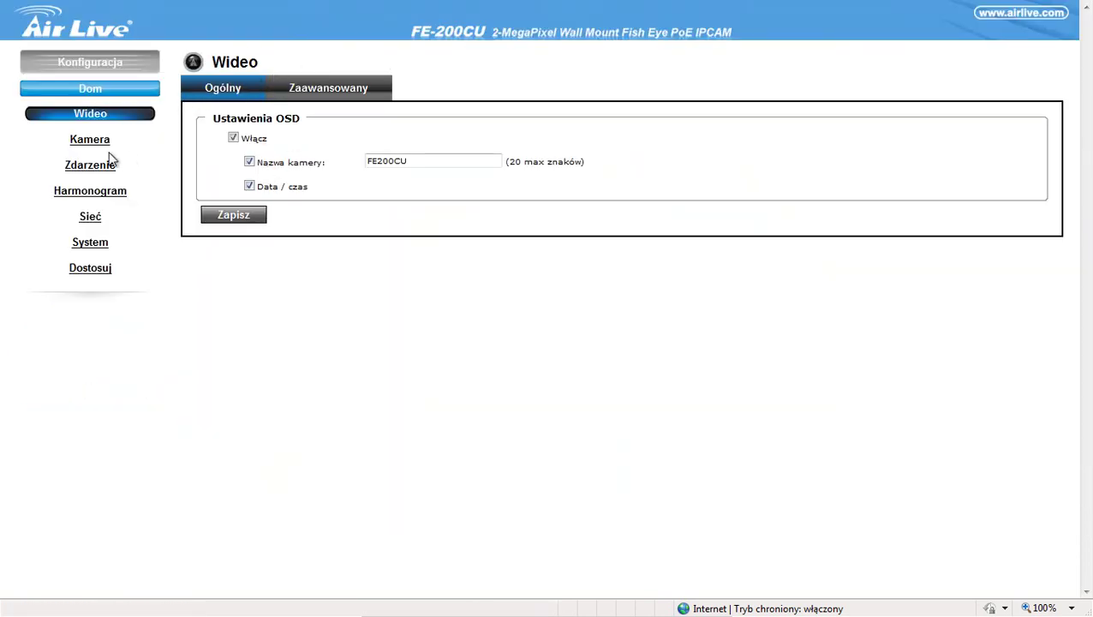
left_click(108, 92)
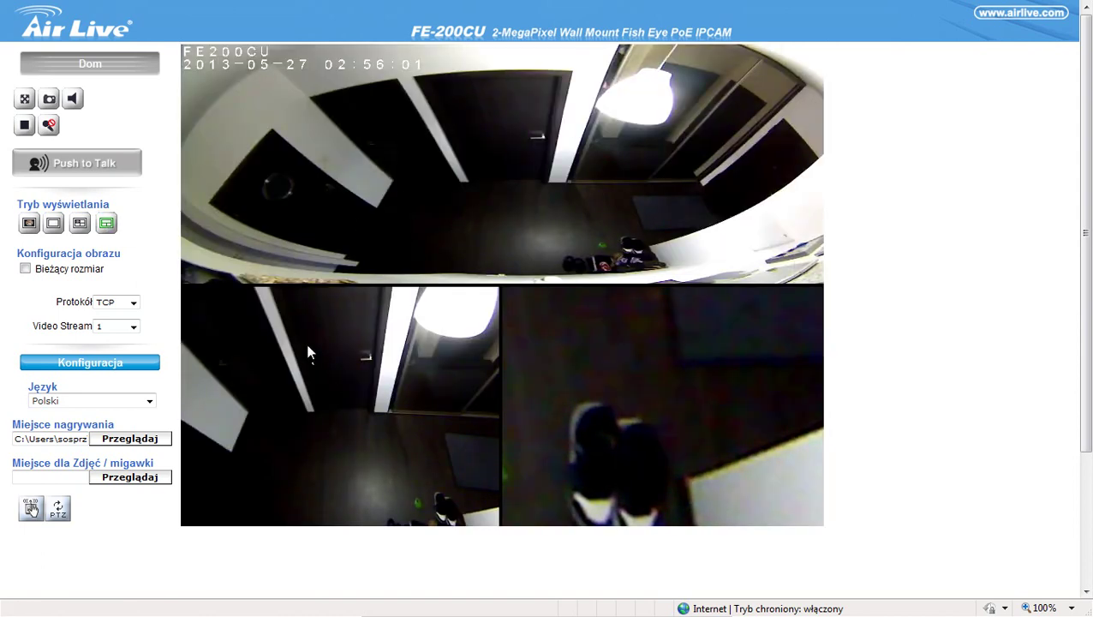
left_click(63, 365)
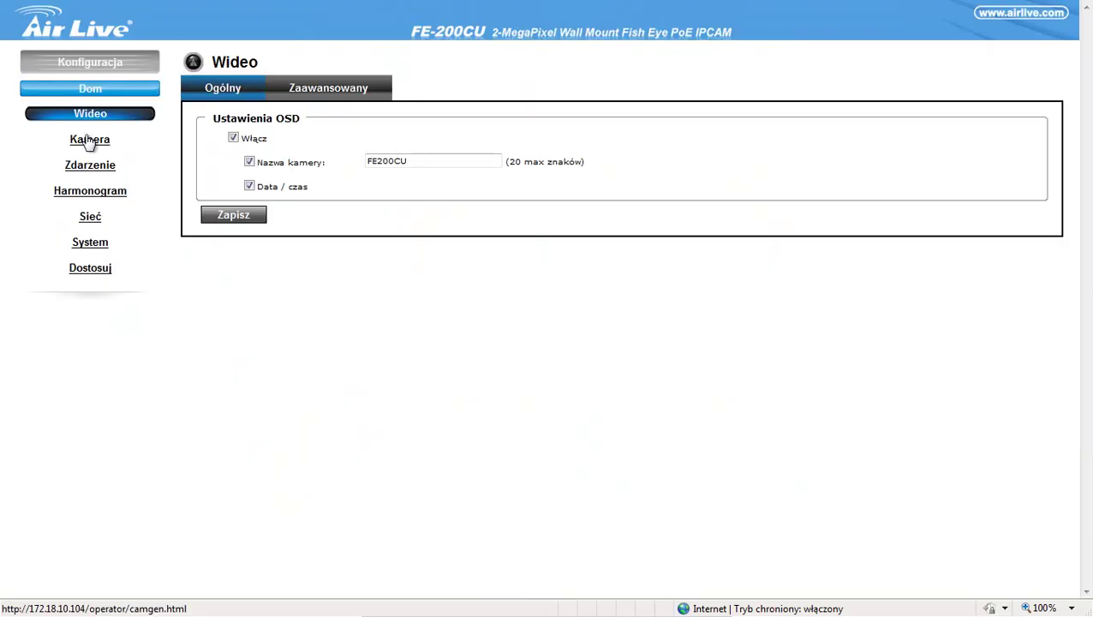
Step: Open the Kamera settings page and browse its Zaawansowany (advanced) options
left_click(89, 141)
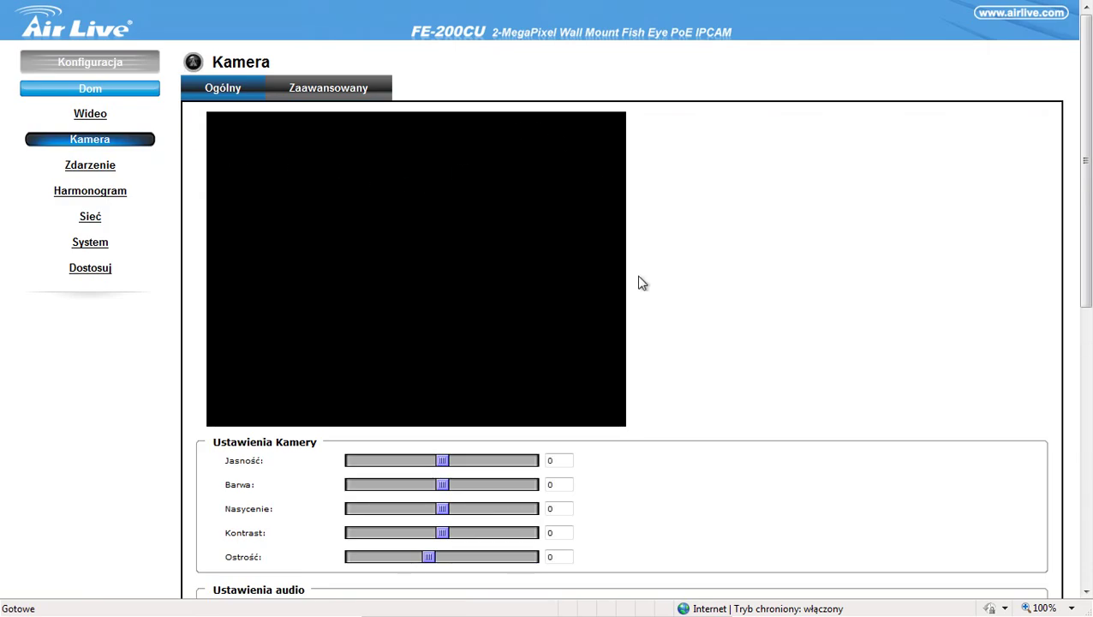
scroll(690, 213, "down", 5)
scroll(688, 214, "down", 2)
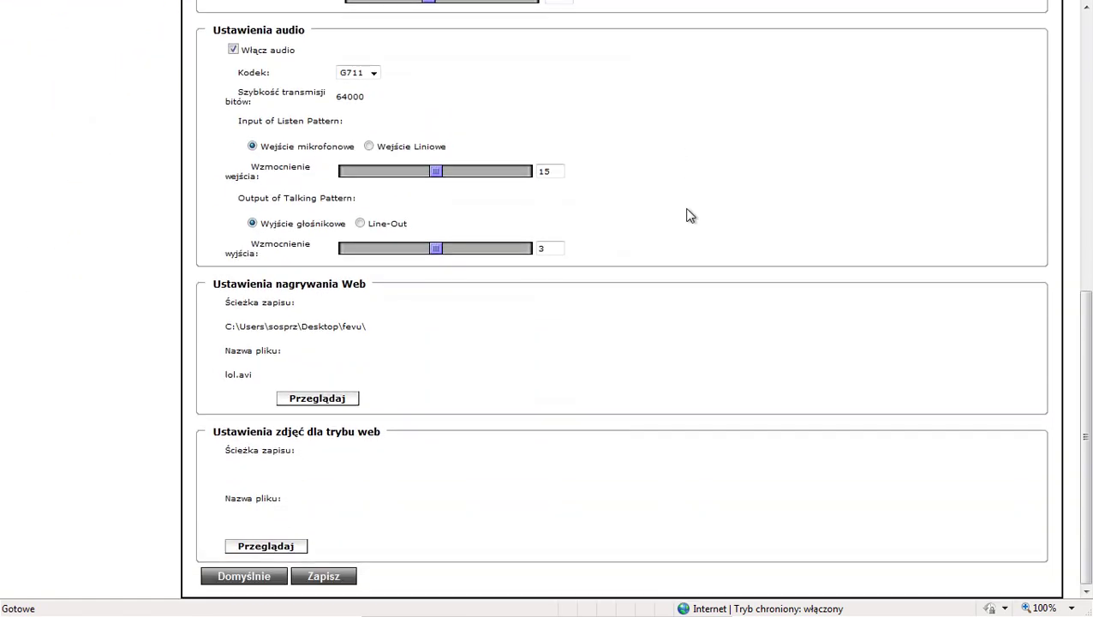
scroll(686, 216, "up", 6)
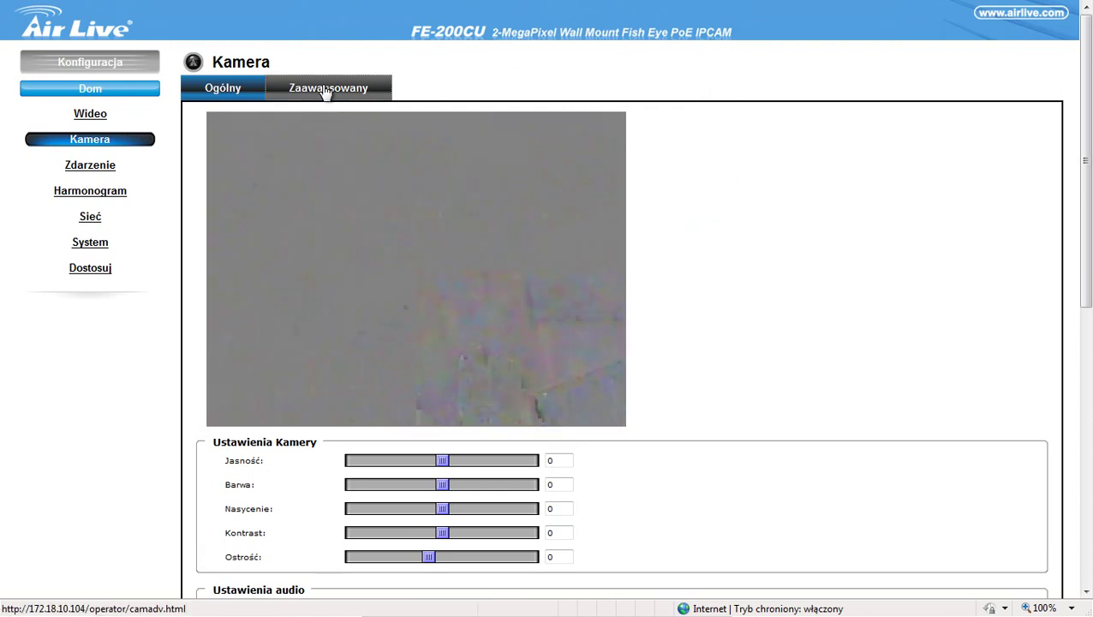
left_click(328, 89)
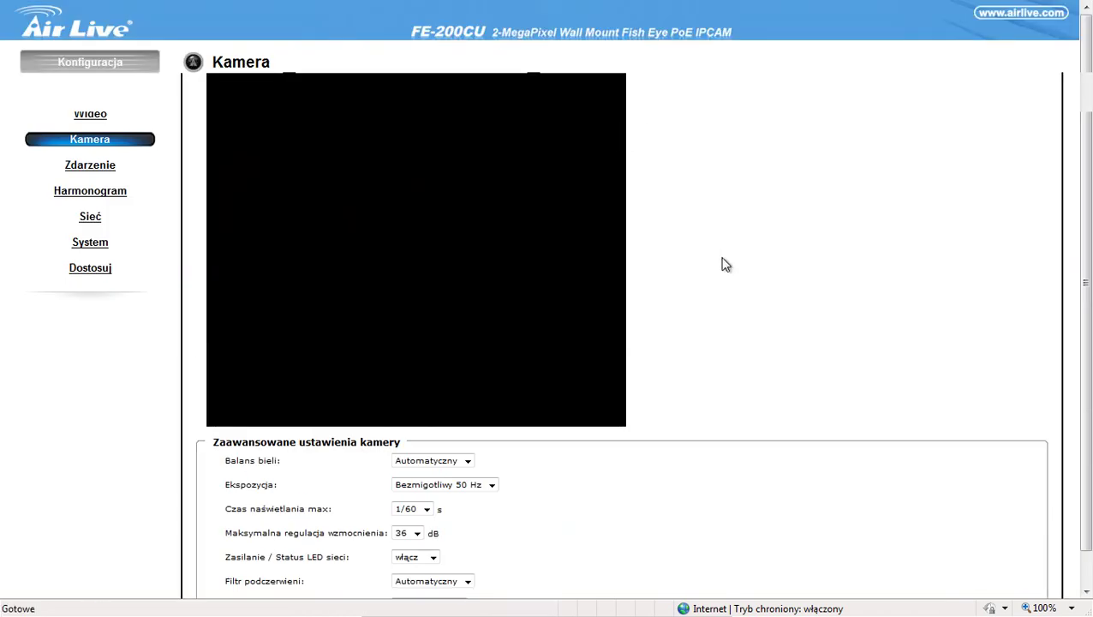
scroll(721, 254, "down", 1)
scroll(719, 241, "up", 1)
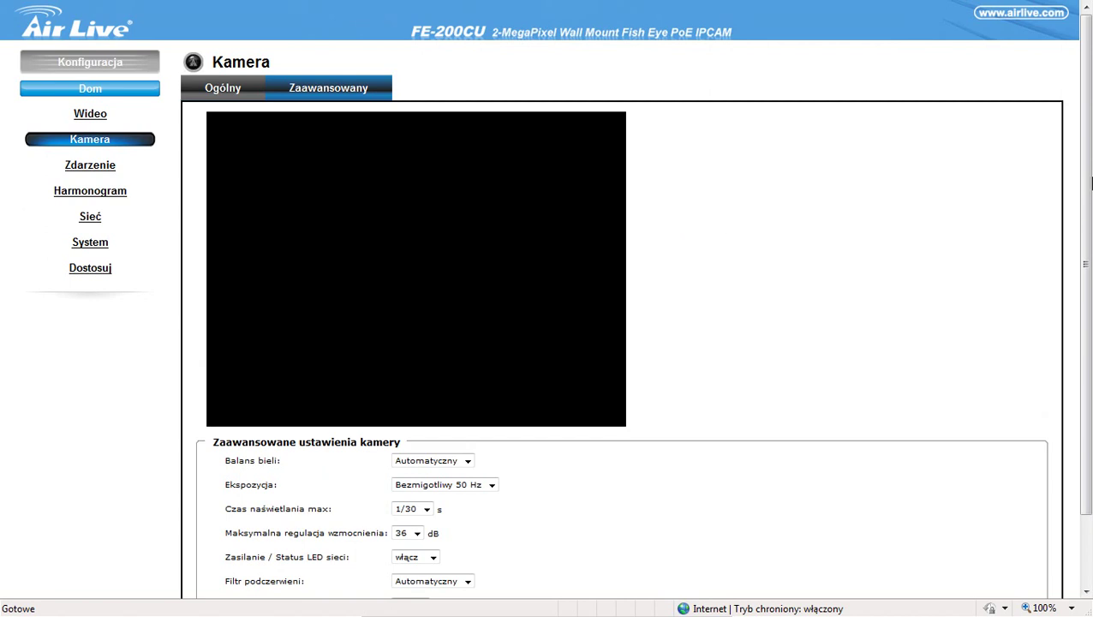
scroll(930, 225, "down", 1)
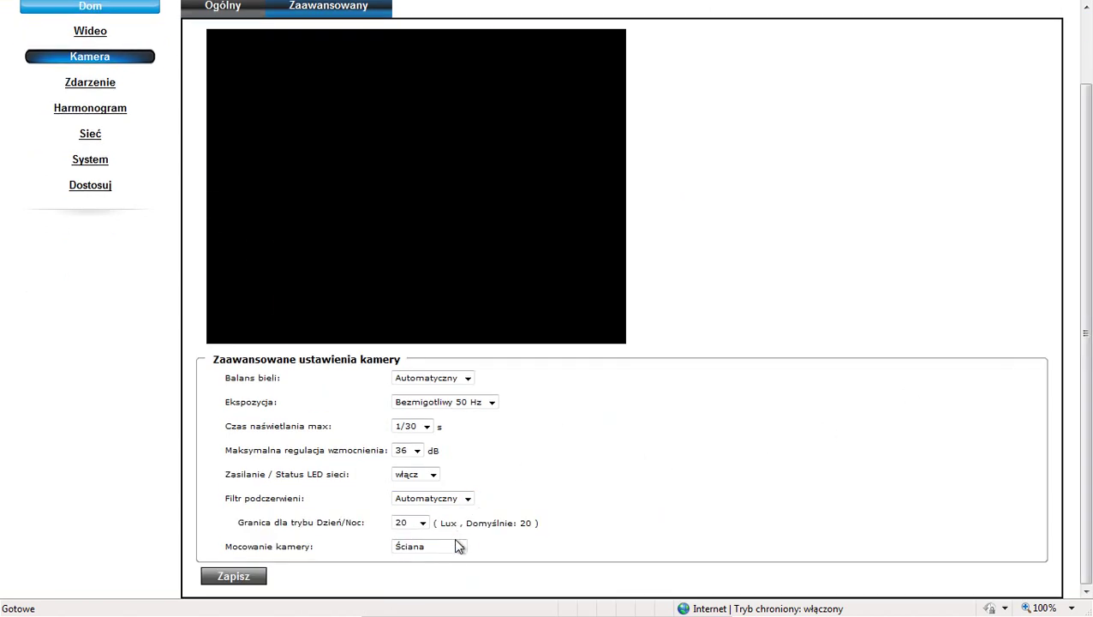
Step: Set Mocowanie kamery to Ściana 720P and save the advanced settings
left_click(461, 548)
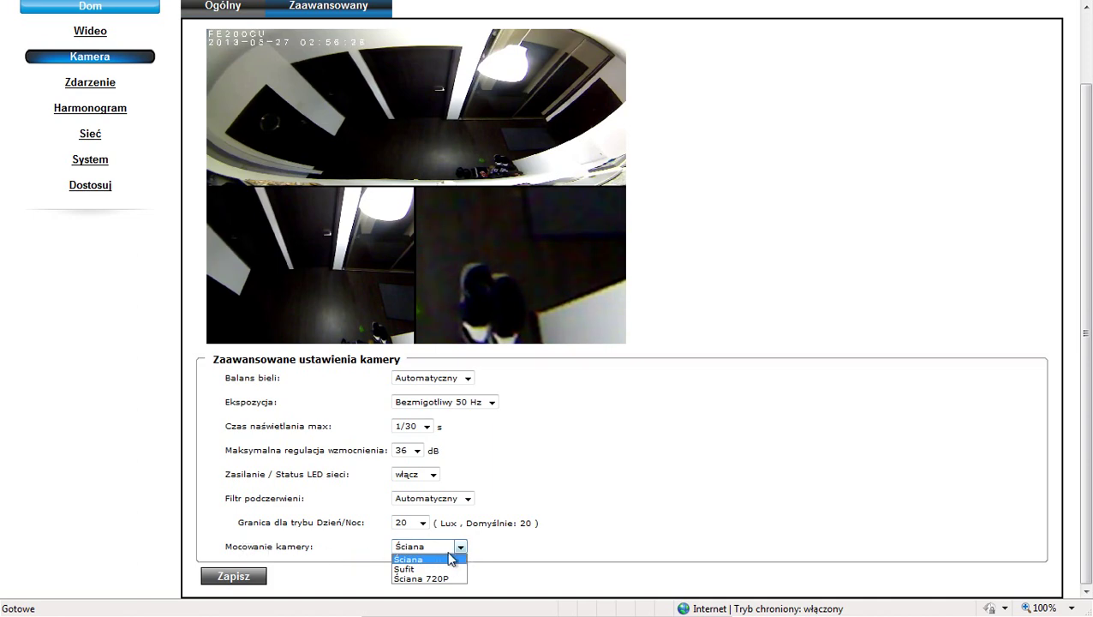
left_click(506, 551)
left_click(428, 548)
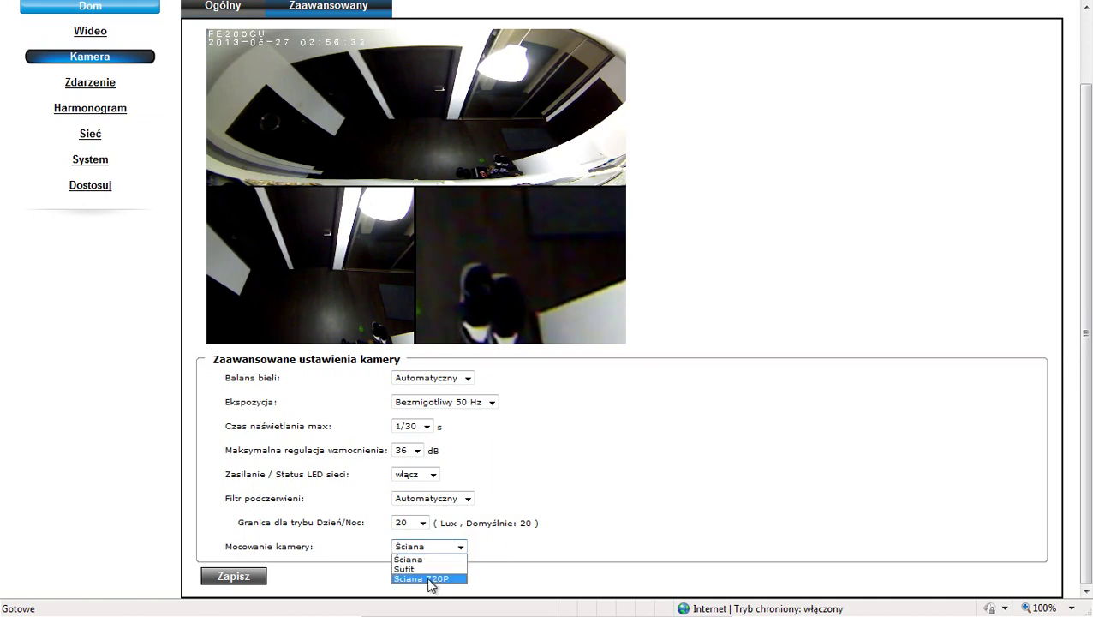
left_click(431, 581)
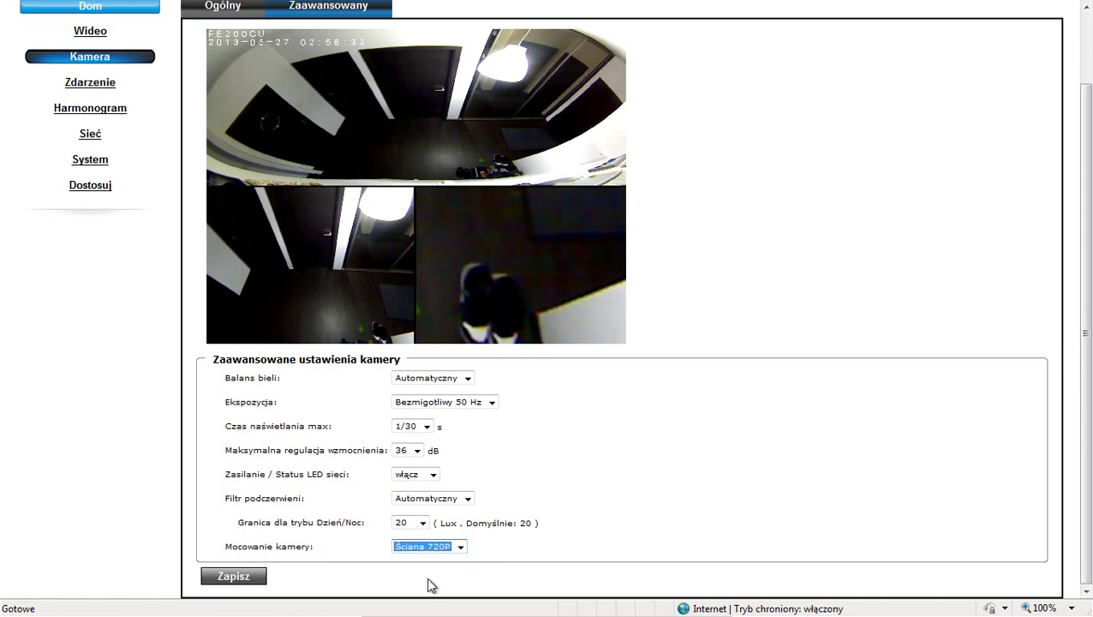
left_click(234, 577)
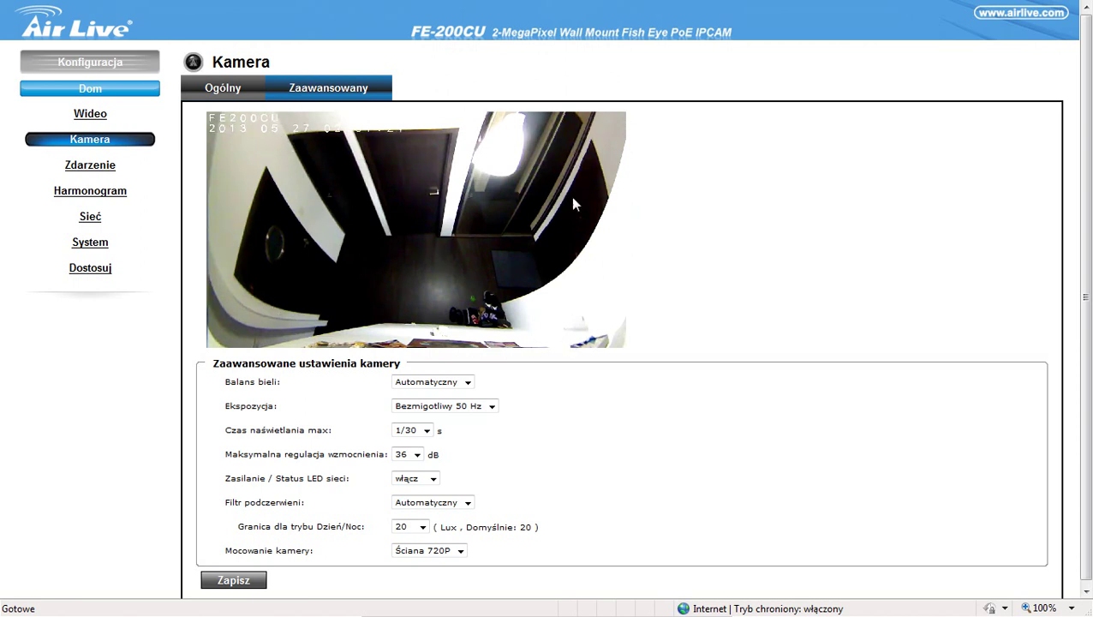
Step: Return to the live view, change the display mode, and bring up the PTZ controls
left_click(92, 91)
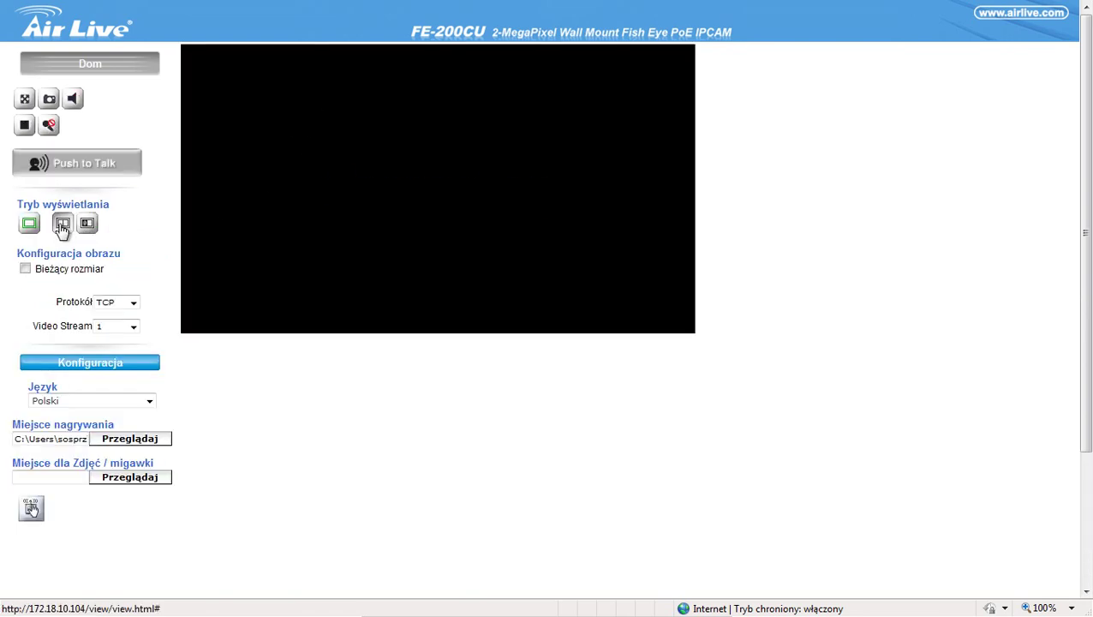
left_click(62, 224)
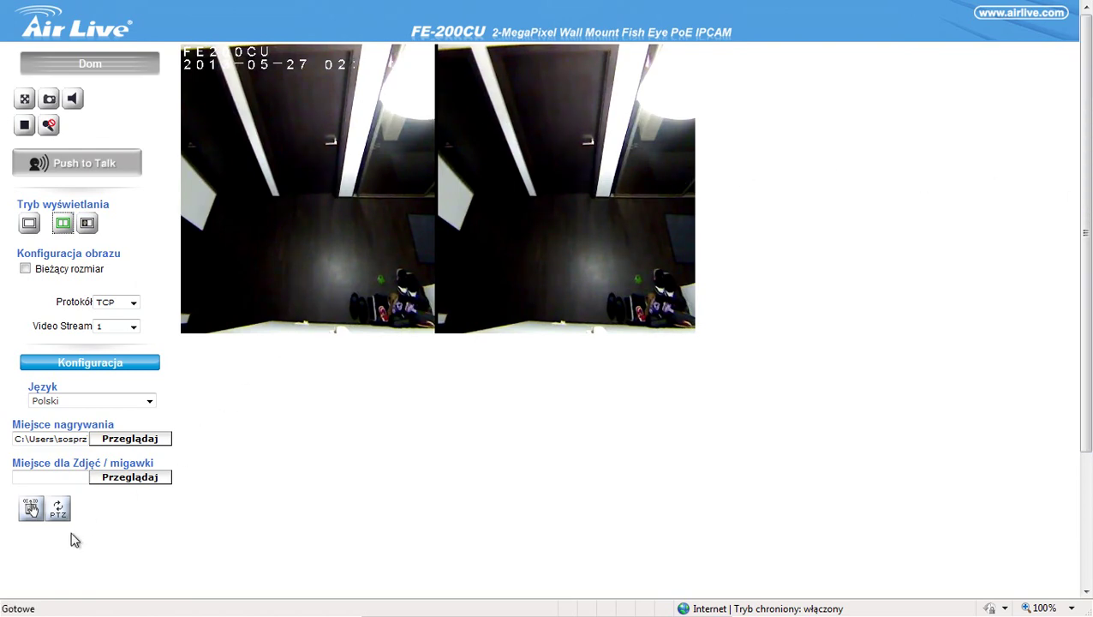
left_click(57, 510)
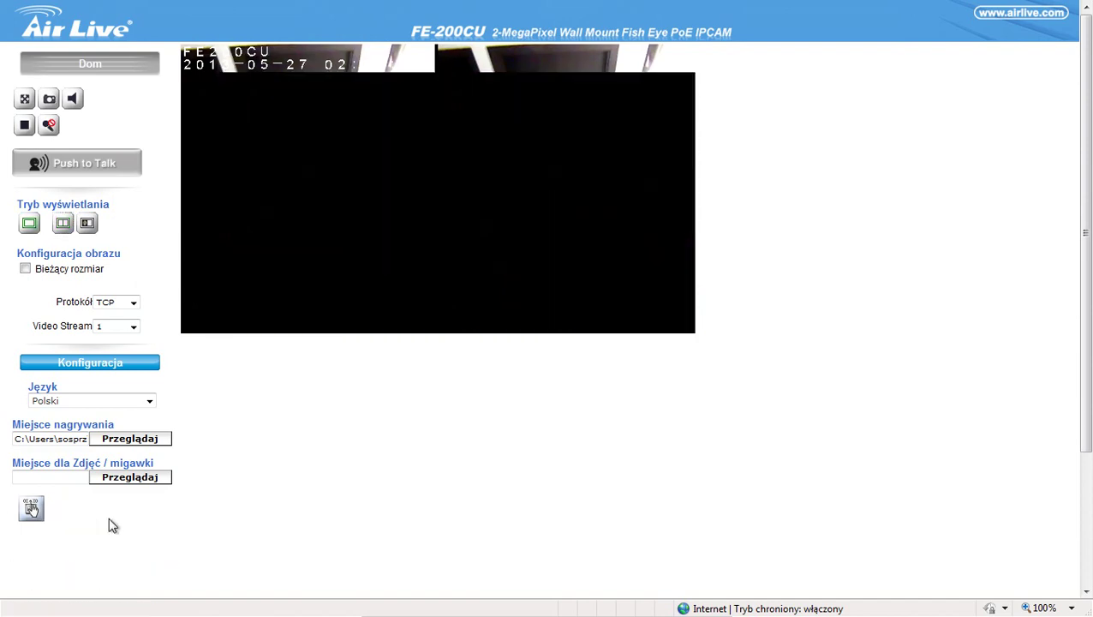
Step: Keep Kanał at 1 and set the PTZ Krok step size to 10
left_click(91, 582)
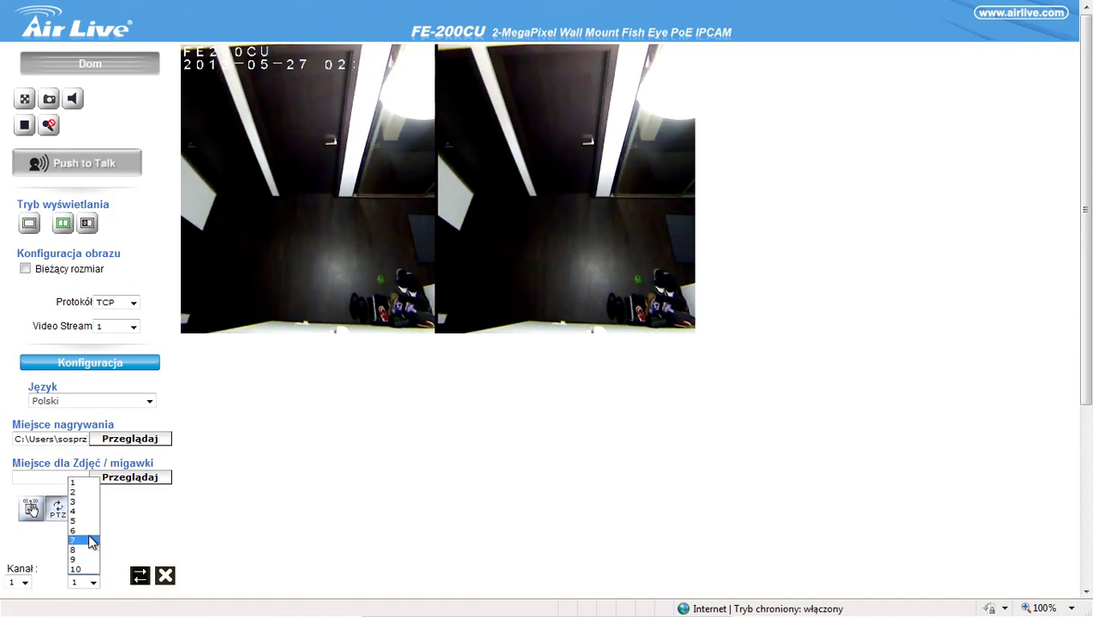
left_click(58, 580)
left_click(24, 582)
left_click(24, 584)
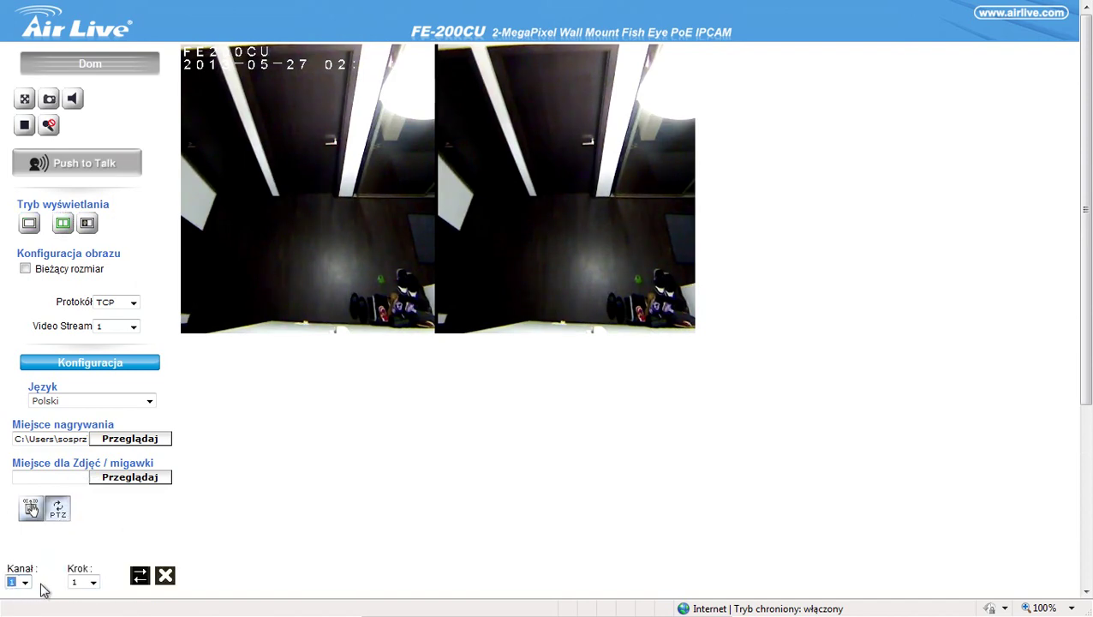
left_click(93, 583)
left_click(90, 570)
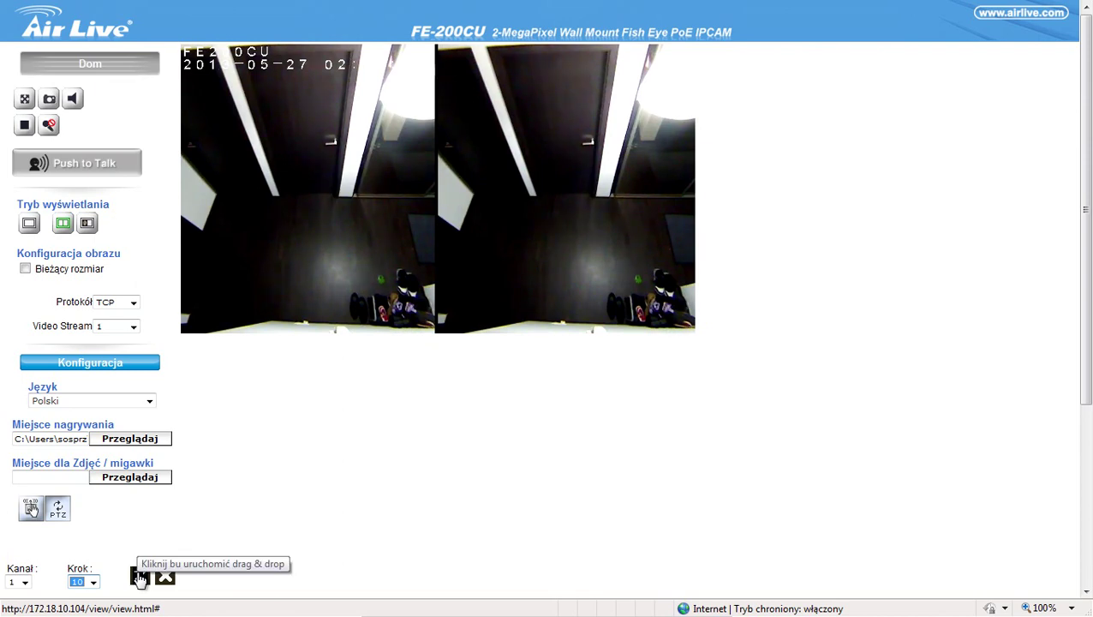
Step: Move the PTZ panel beside the video, set Krok to 1, zoom channel 1 to 3, and show presets
left_click_drag(140, 578, 885, 140)
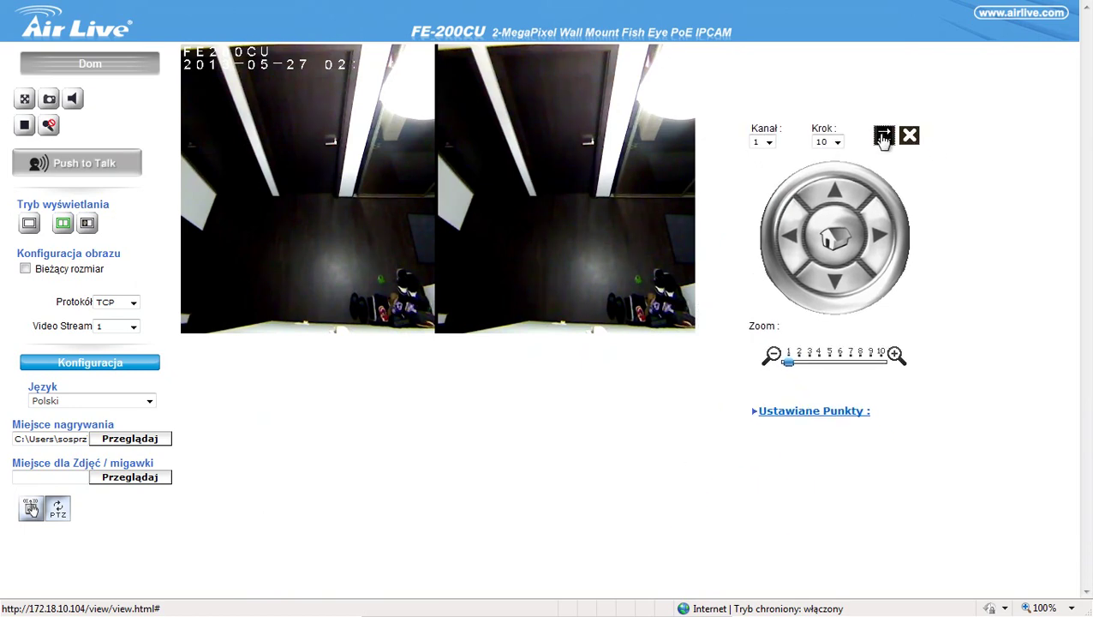
left_click(837, 142)
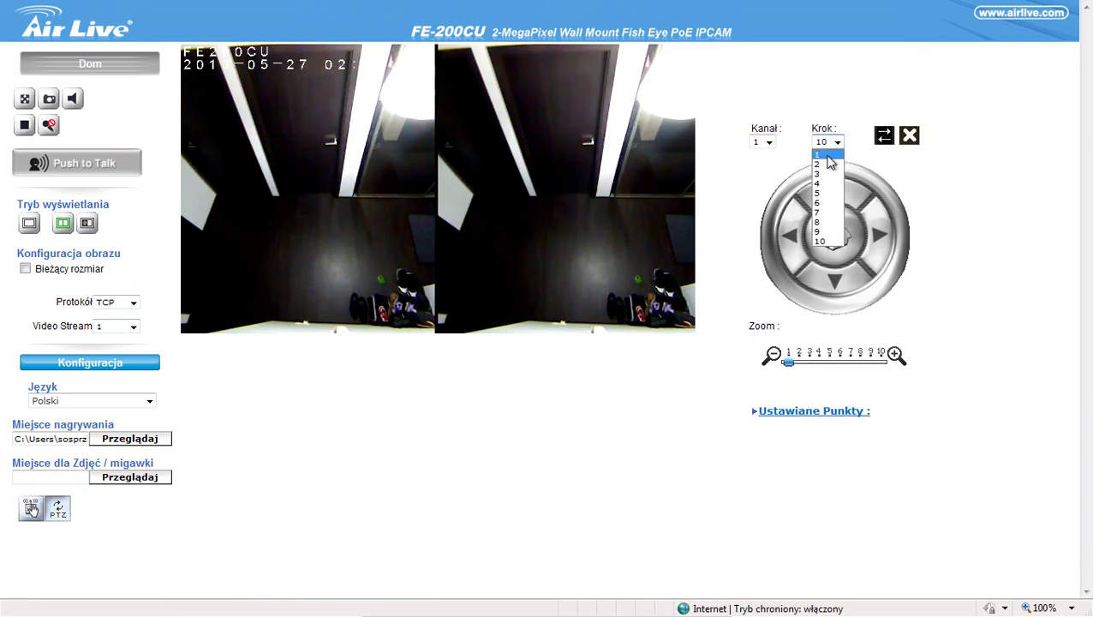
left_click(830, 155)
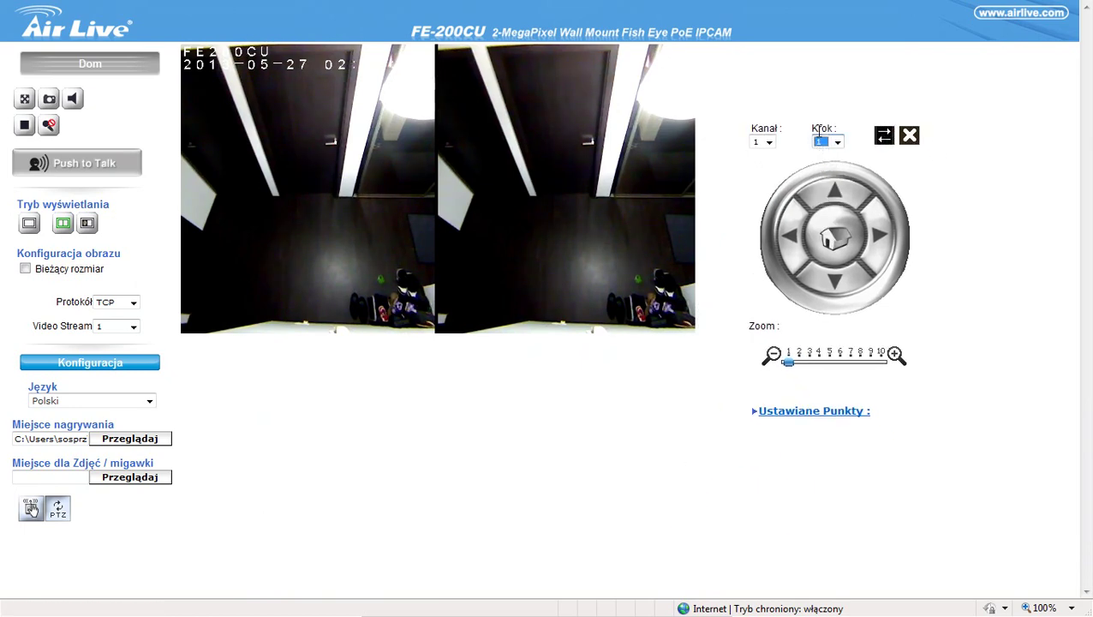
left_click(769, 142)
left_click(761, 155)
left_click(790, 365)
left_click_drag(789, 365, 832, 367)
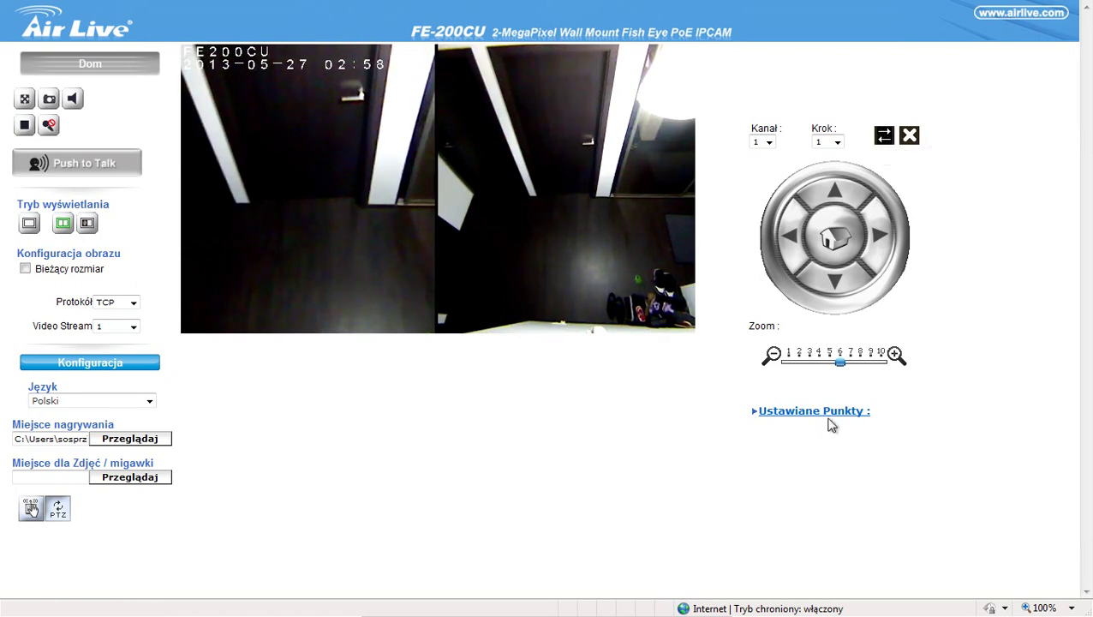
left_click(776, 414)
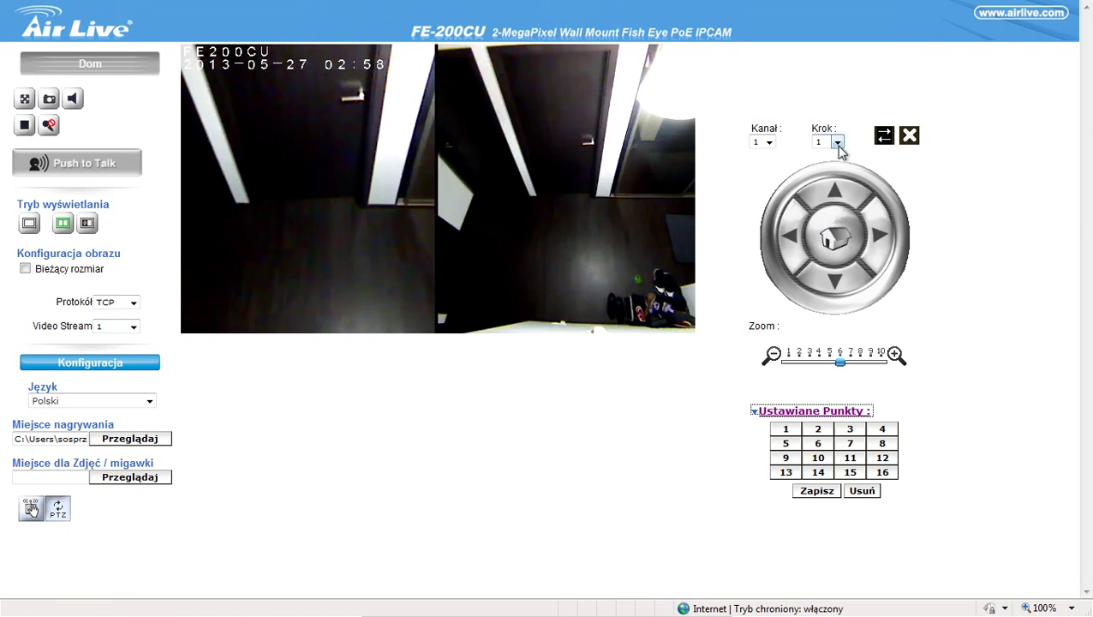
Step: Zoom channel 1 in to level 8, back out fully, then recall a saved preset
left_click(762, 143)
left_click(759, 155)
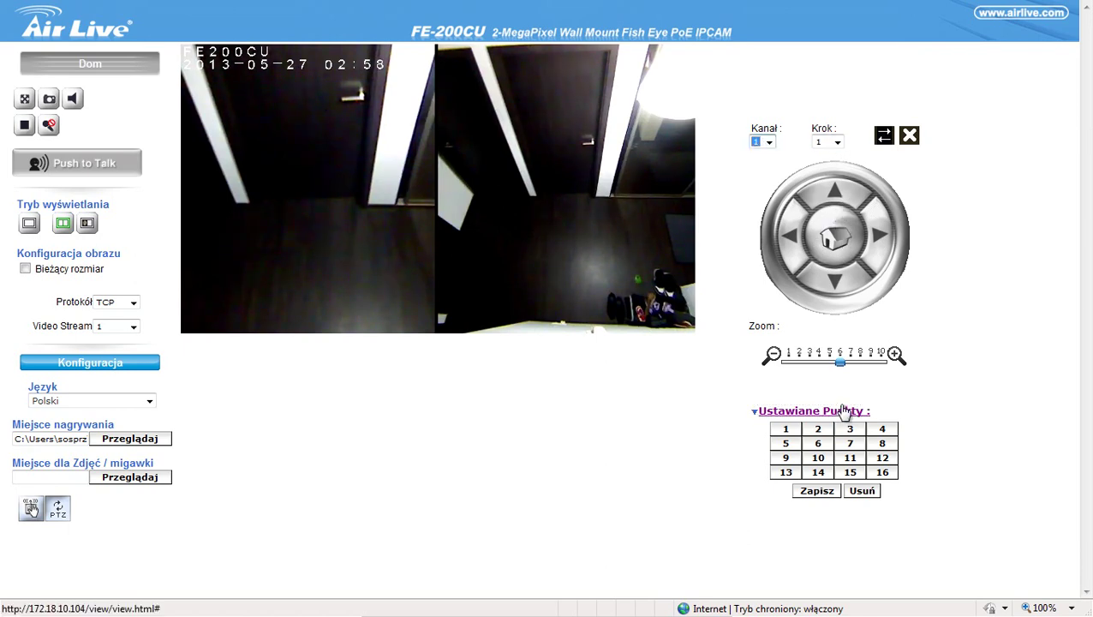
left_click_drag(840, 363, 881, 364)
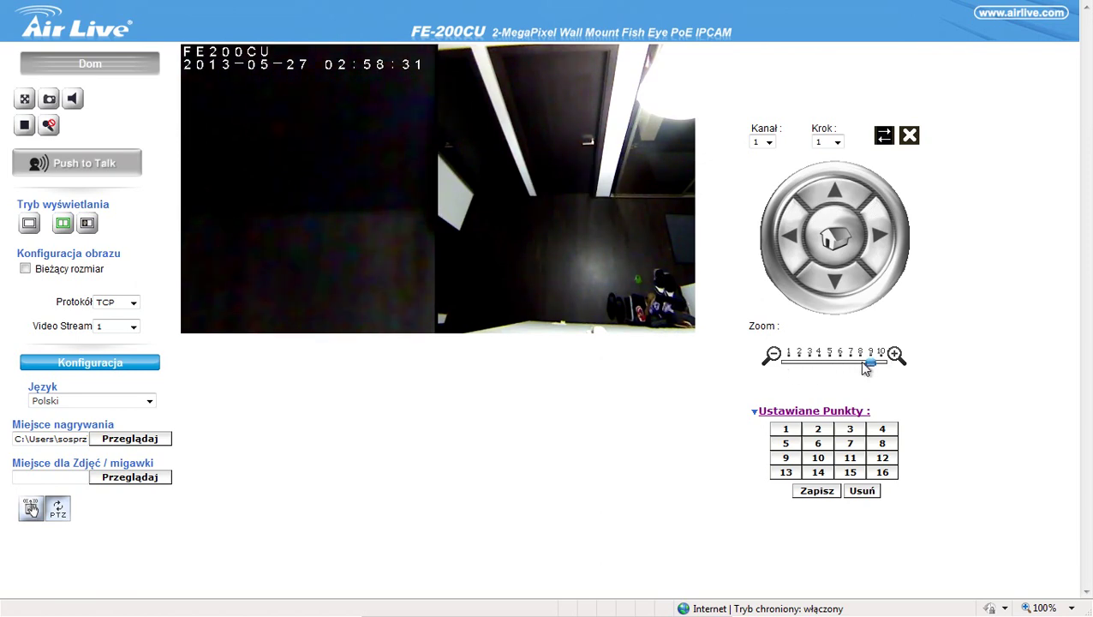
left_click_drag(863, 369, 796, 368)
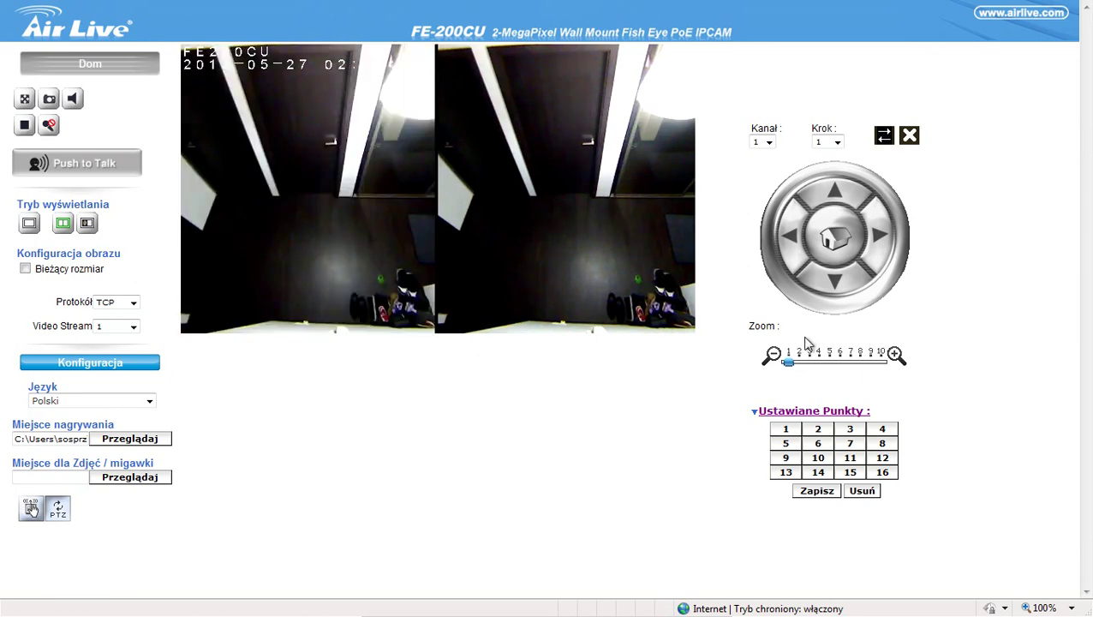
left_click(819, 430)
Step: Zoom channel 2 and channel 1 to level 4, then switch to the fisheye-plus-dewarped layout
left_click(769, 143)
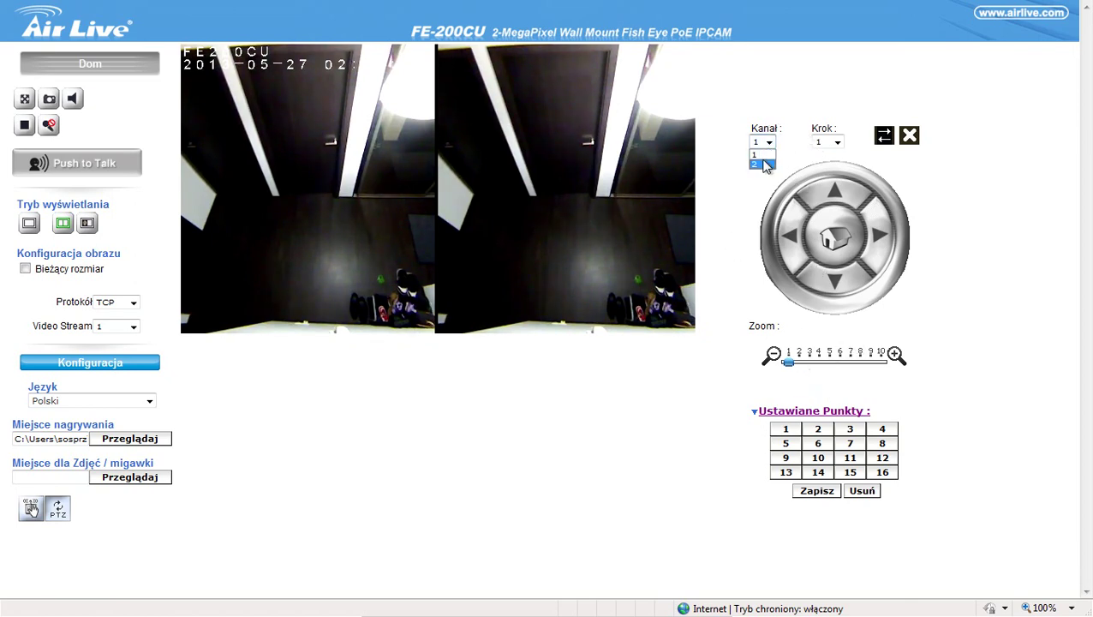
left_click(761, 167)
left_click_drag(790, 364, 860, 366)
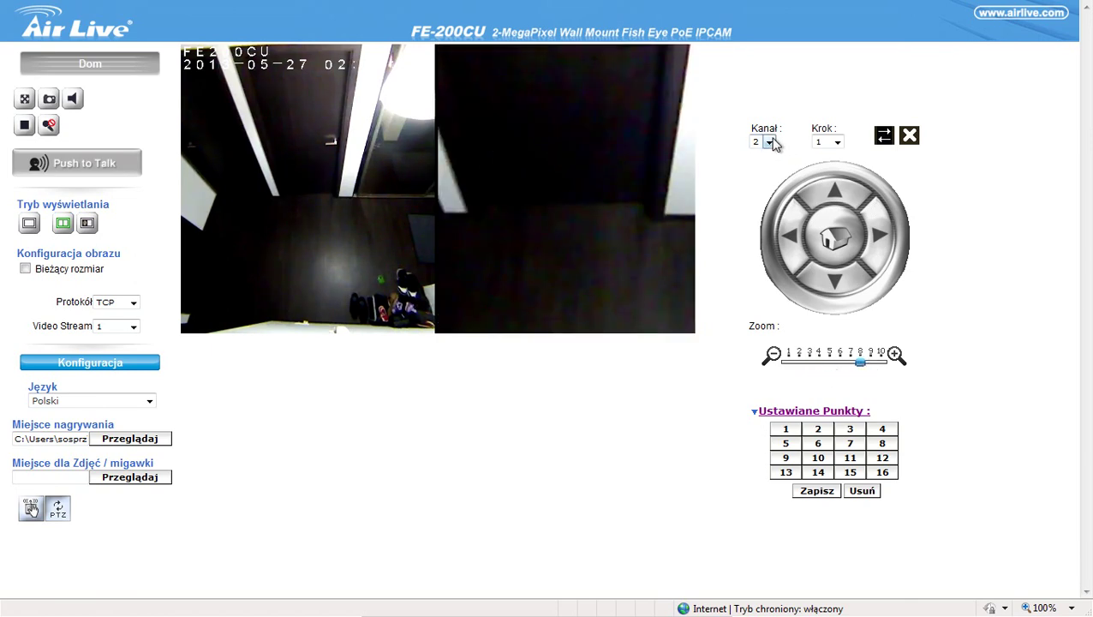
left_click(769, 142)
left_click(755, 154)
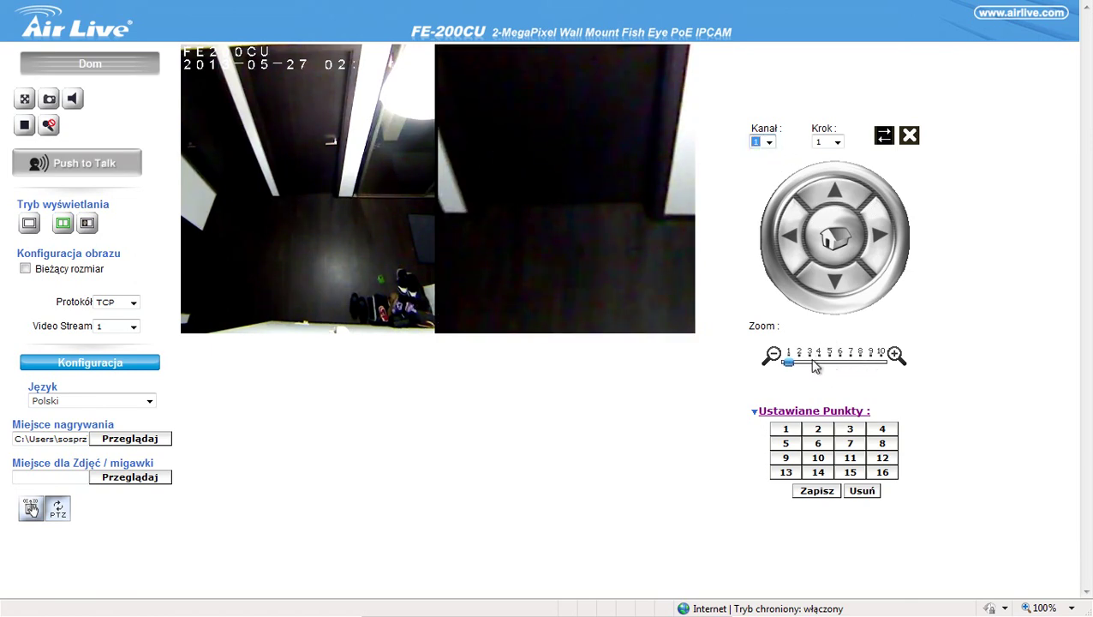
left_click_drag(790, 364, 821, 365)
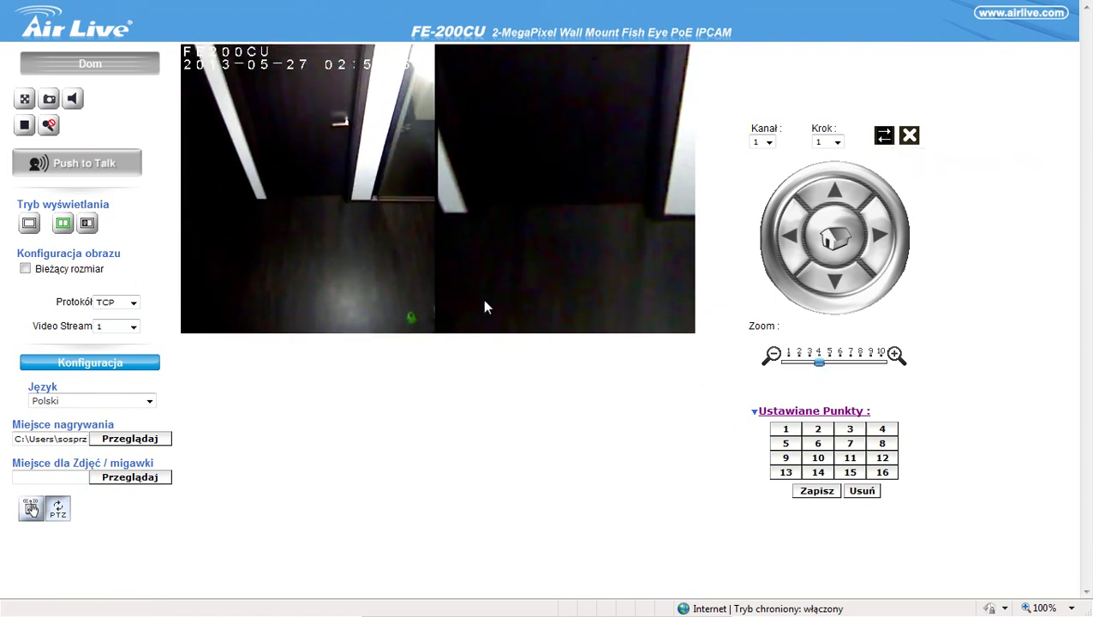
left_click(84, 224)
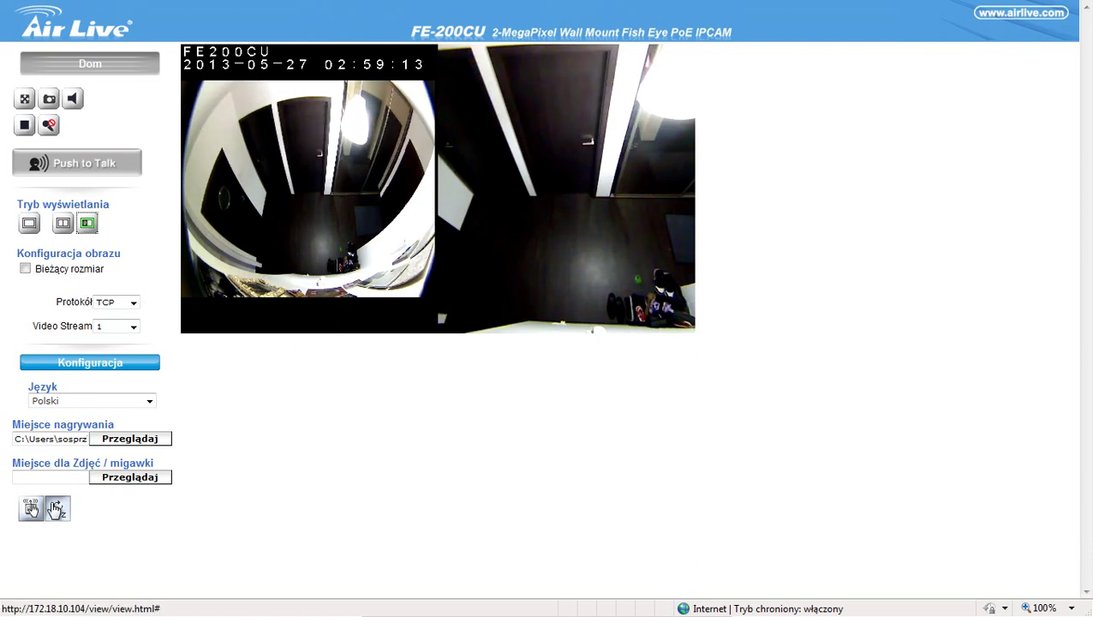
Step: Bring the PTZ controls up beside the video with the step size at 1
left_click(31, 509)
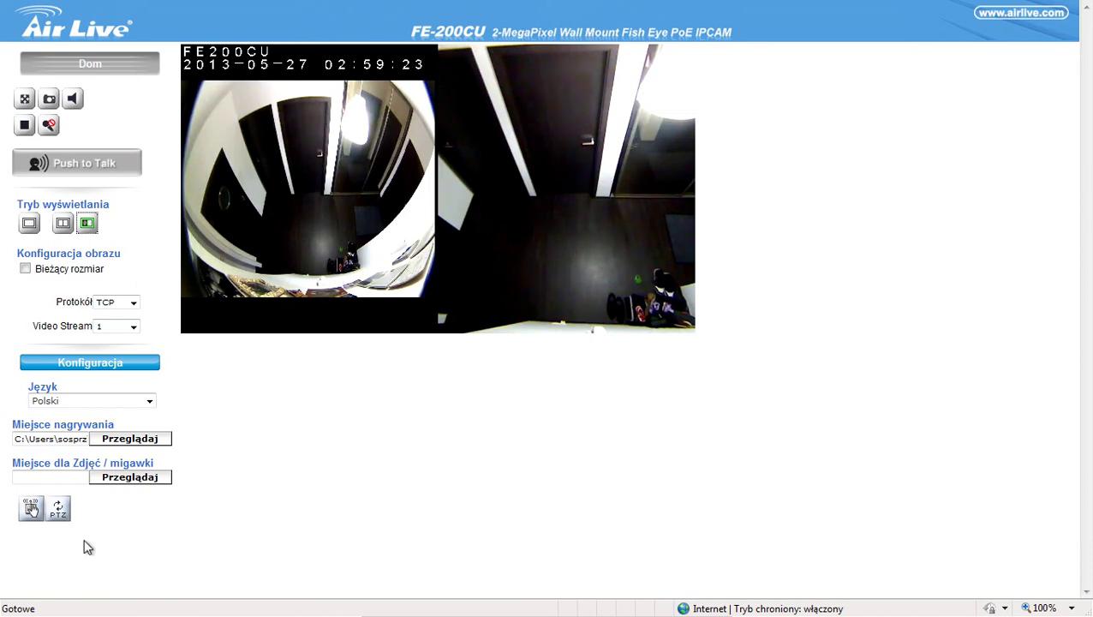
left_click(60, 515)
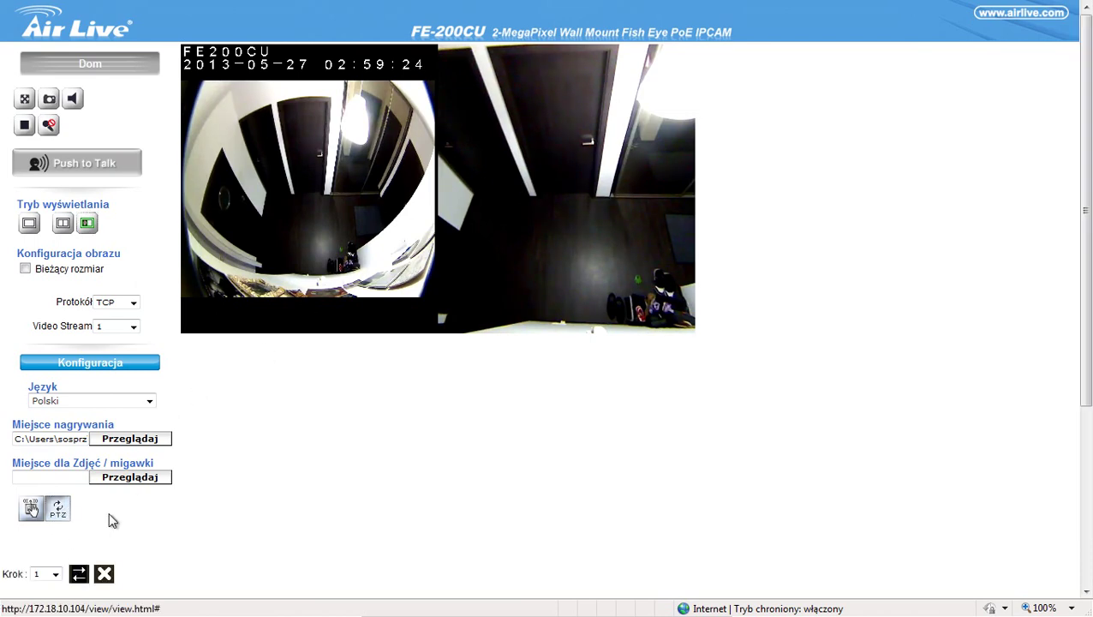
left_click(79, 573)
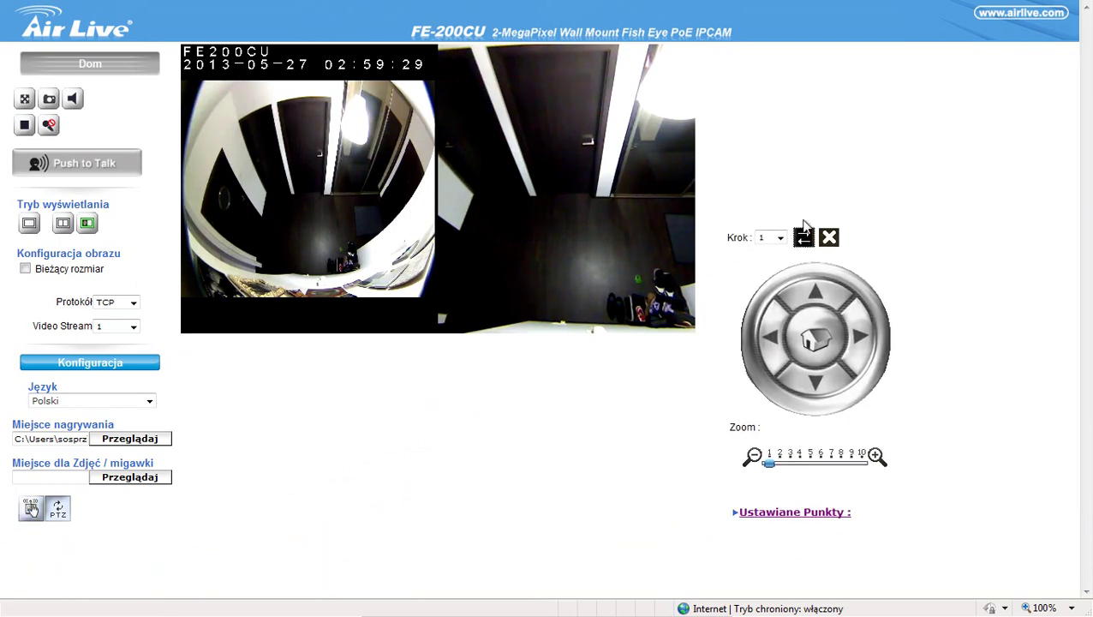
left_click(781, 238)
left_click(776, 250)
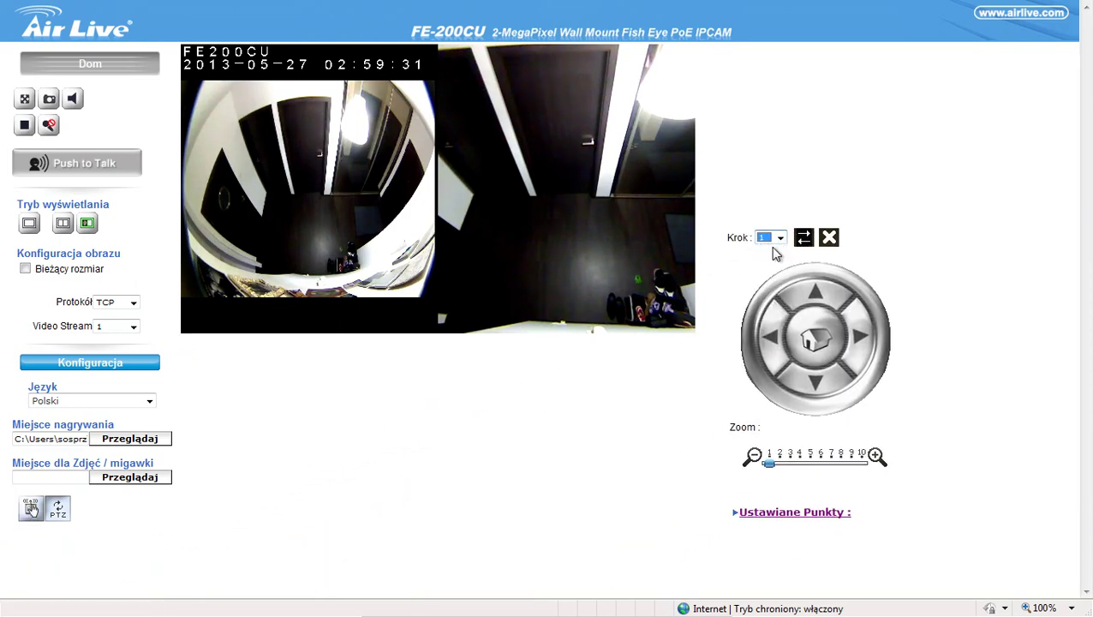
left_click(780, 238)
left_click(771, 250)
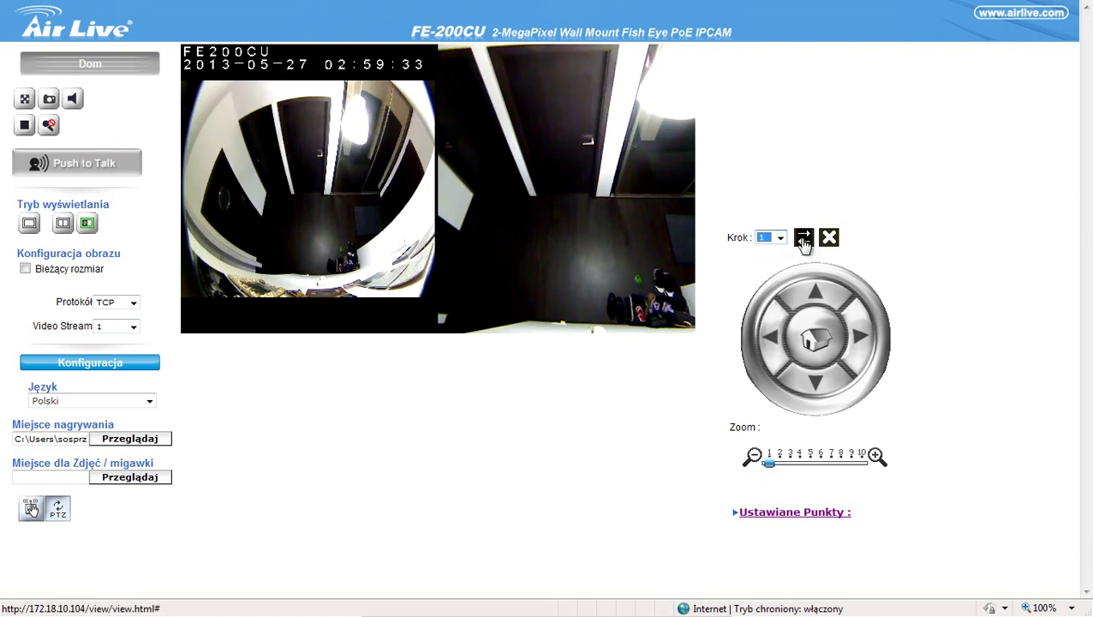
Step: Zoom the right camera view to level 6, then 8, and pan it right
left_click(810, 465)
left_click_drag(765, 468, 823, 469)
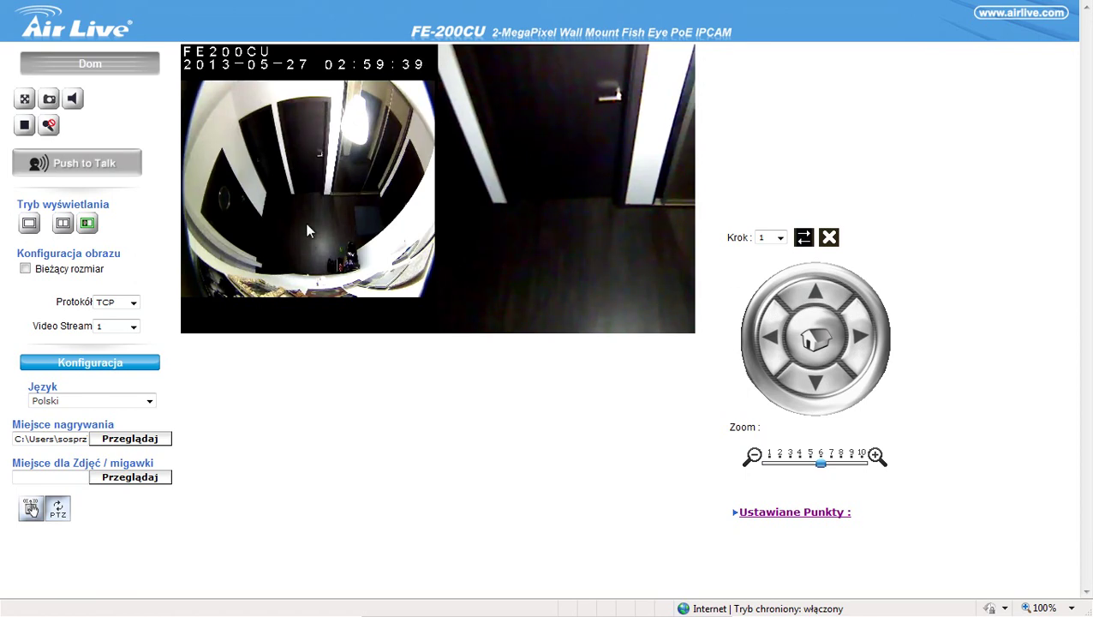
mouse_move(811, 467)
left_mouse_down()
mouse_move(843, 467)
mouse_move(800, 467)
left_mouse_up()
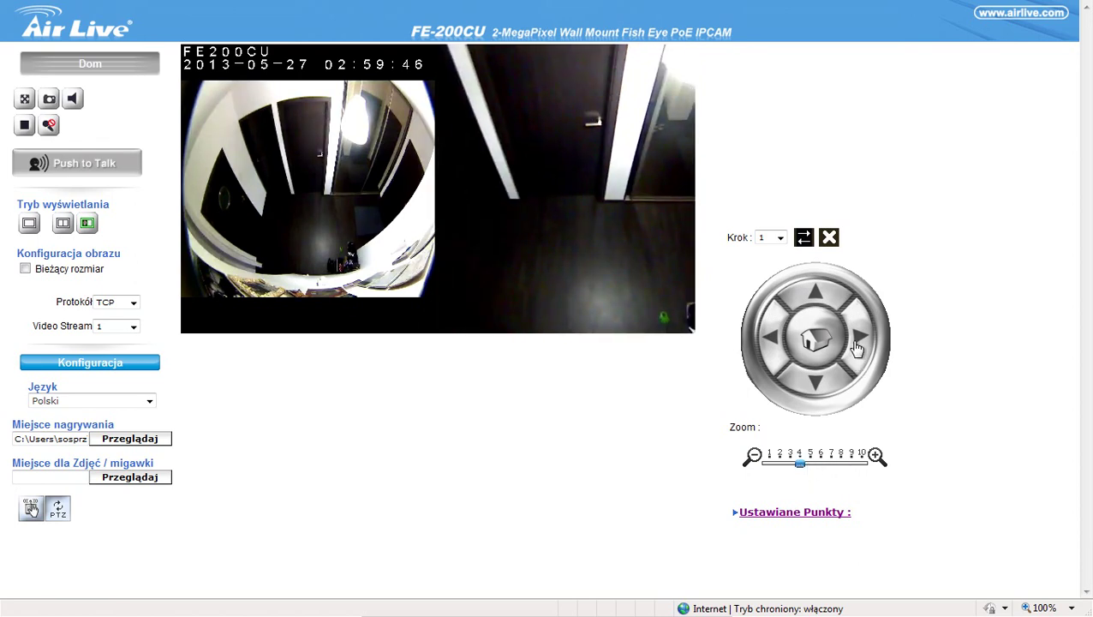
left_click(857, 347)
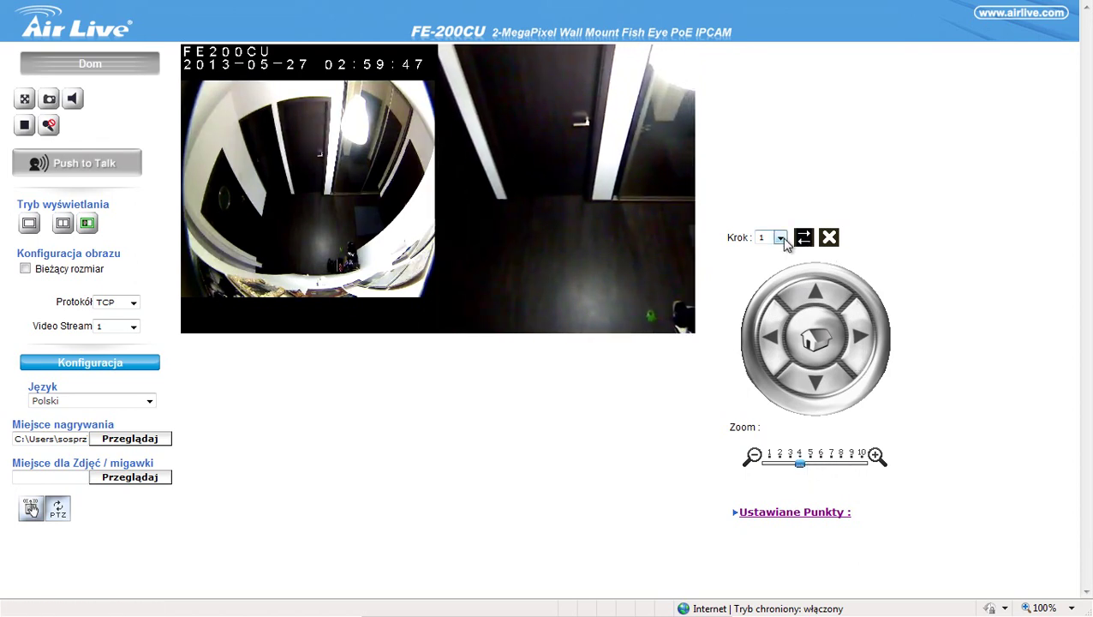
Step: Pan with Krok set to 7, then 10, left and right, then switch to single-view mode
left_click(769, 238)
left_click(765, 310)
left_click(858, 339)
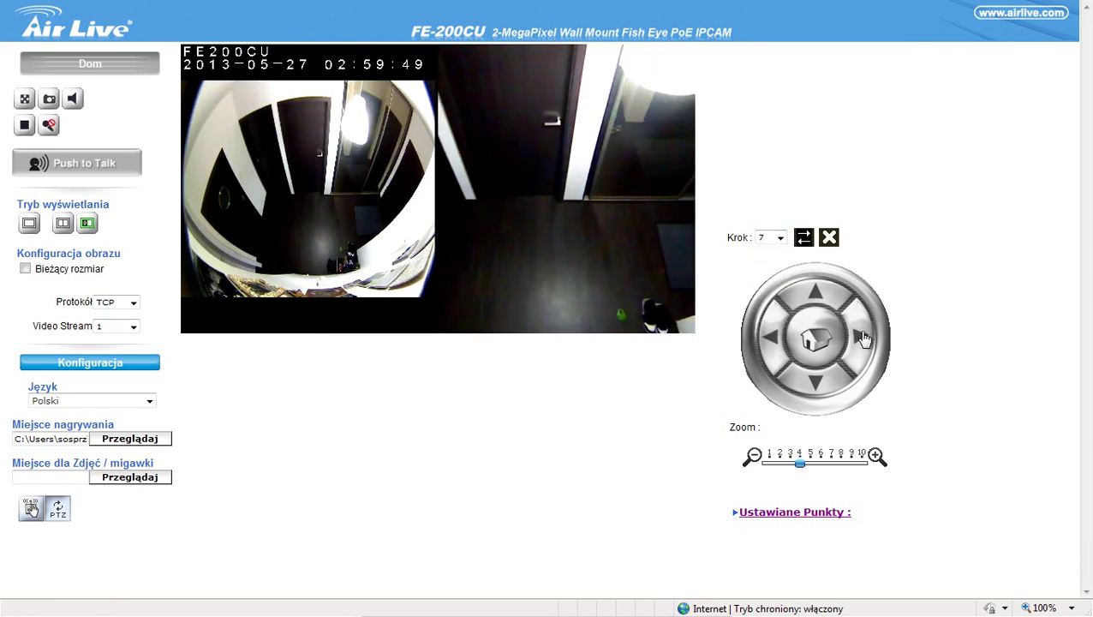
left_click(769, 238)
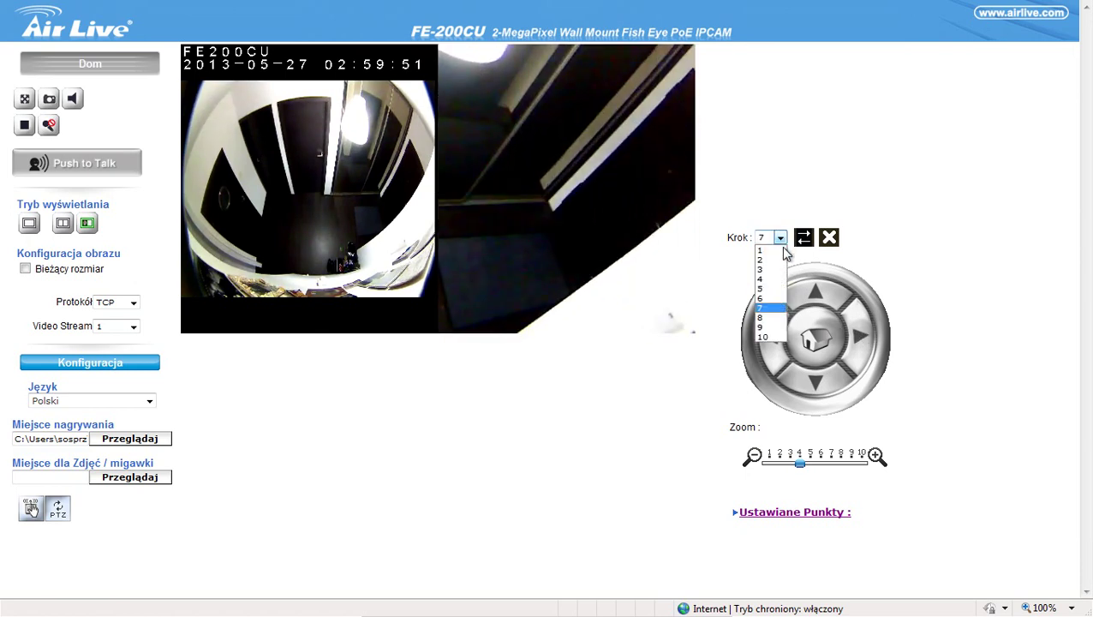
left_click(766, 341)
left_click(771, 336)
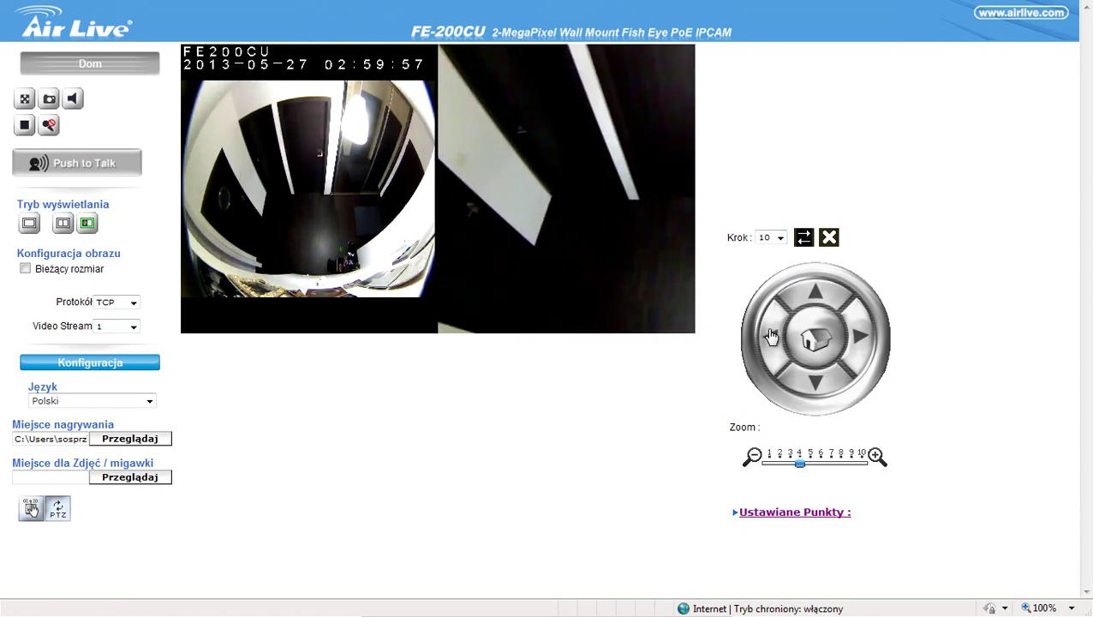
left_click(780, 339)
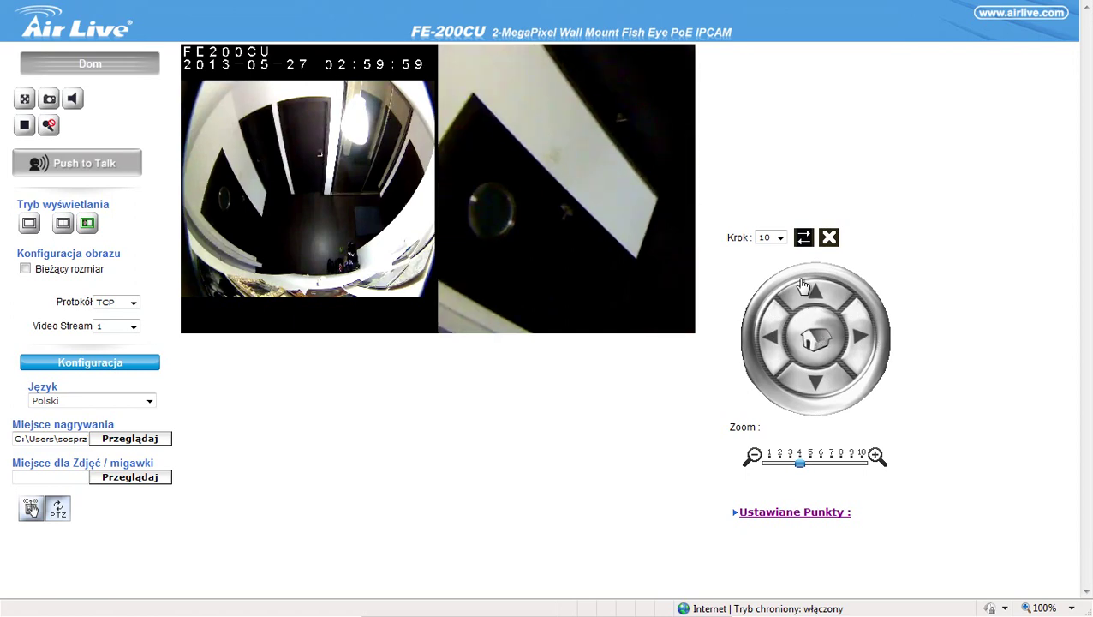
left_click(850, 338)
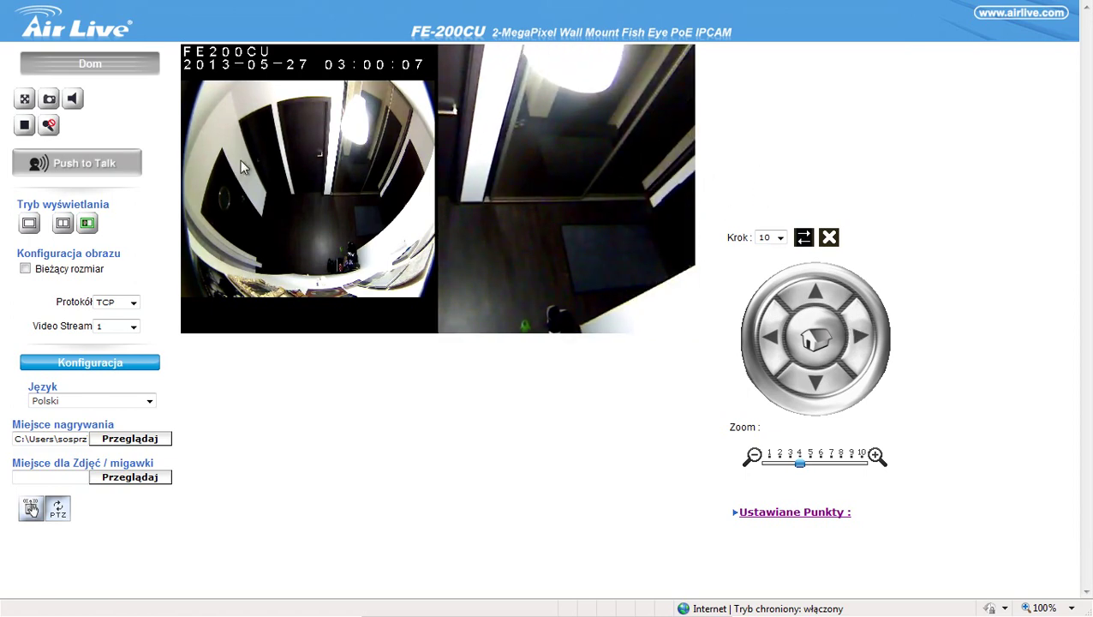
left_click(30, 224)
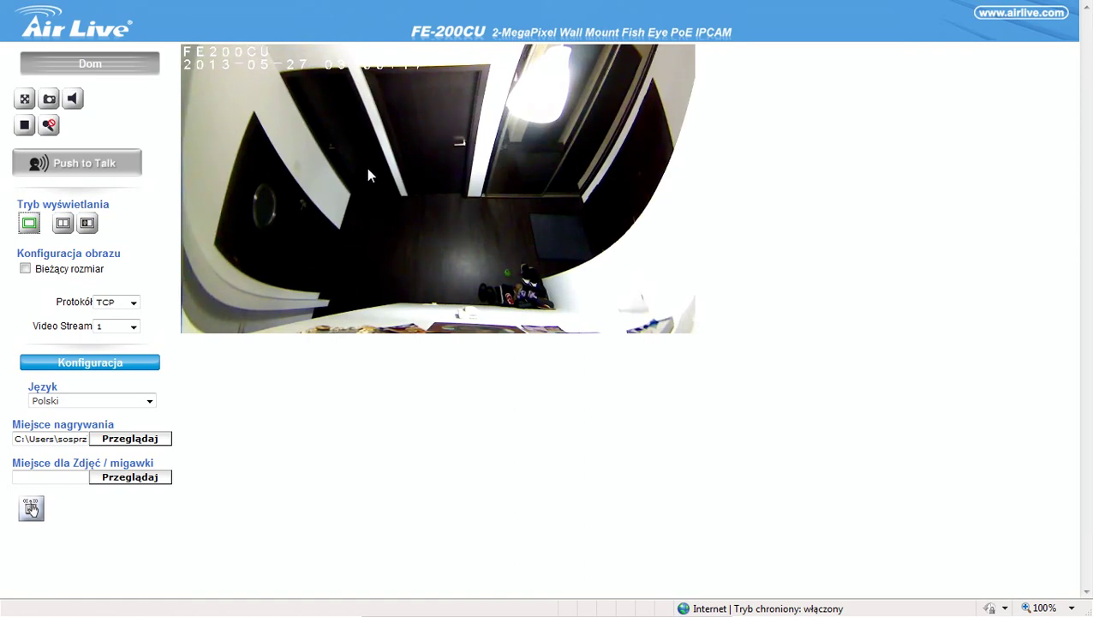
Step: Open Konfiguracja, scroll through the Kamera settings, then go to the Zdarzenie event section
left_click(75, 367)
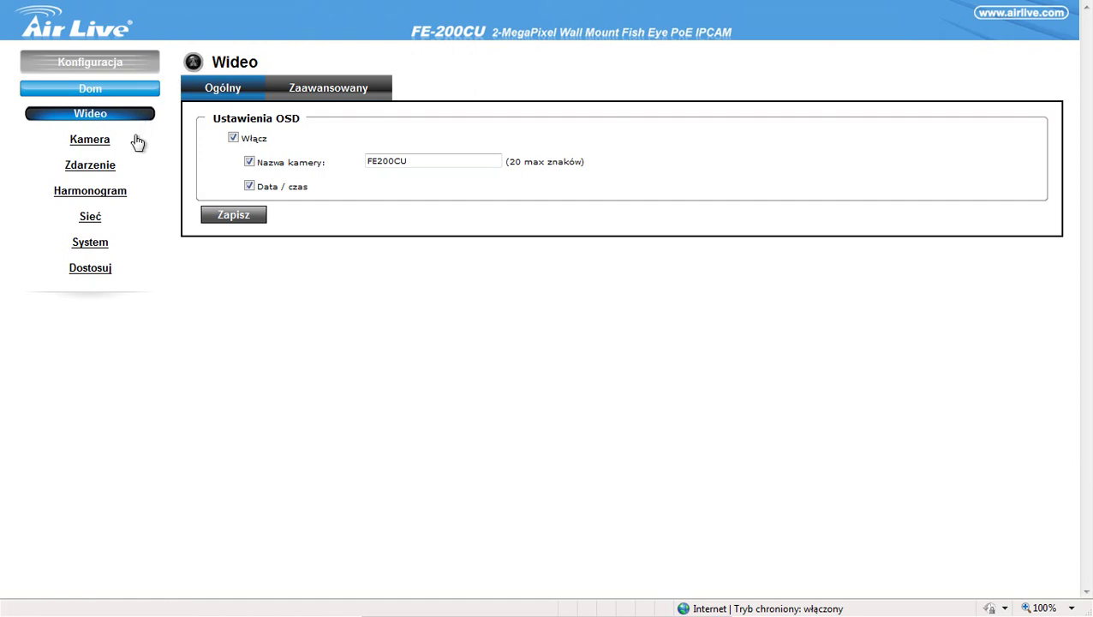
left_click(89, 140)
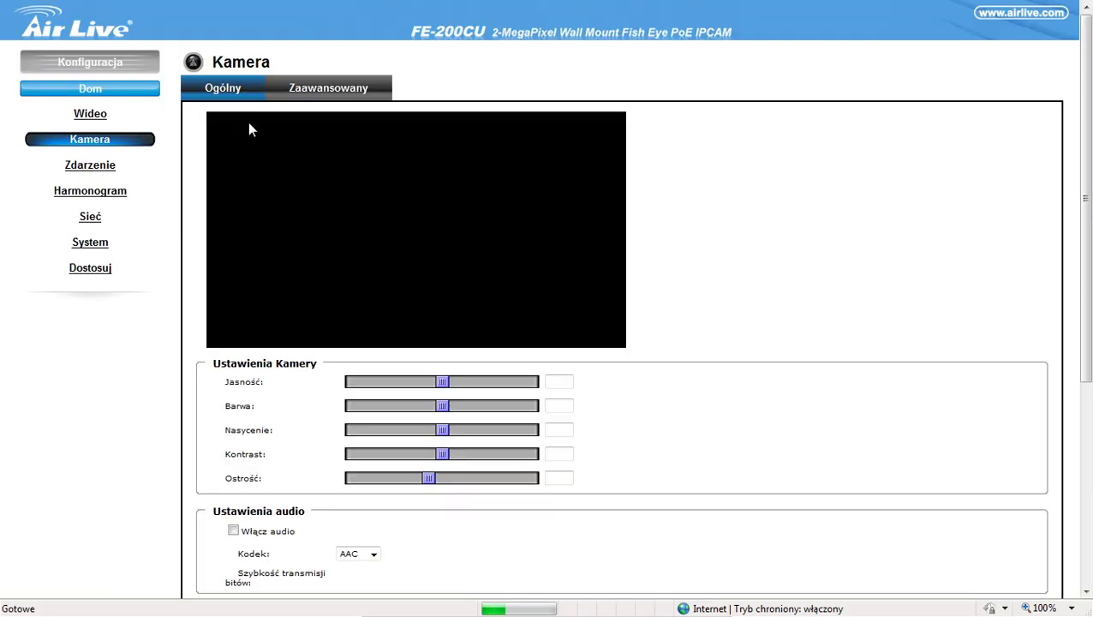
scroll(569, 383, "down", 5)
scroll(578, 374, "up", 1)
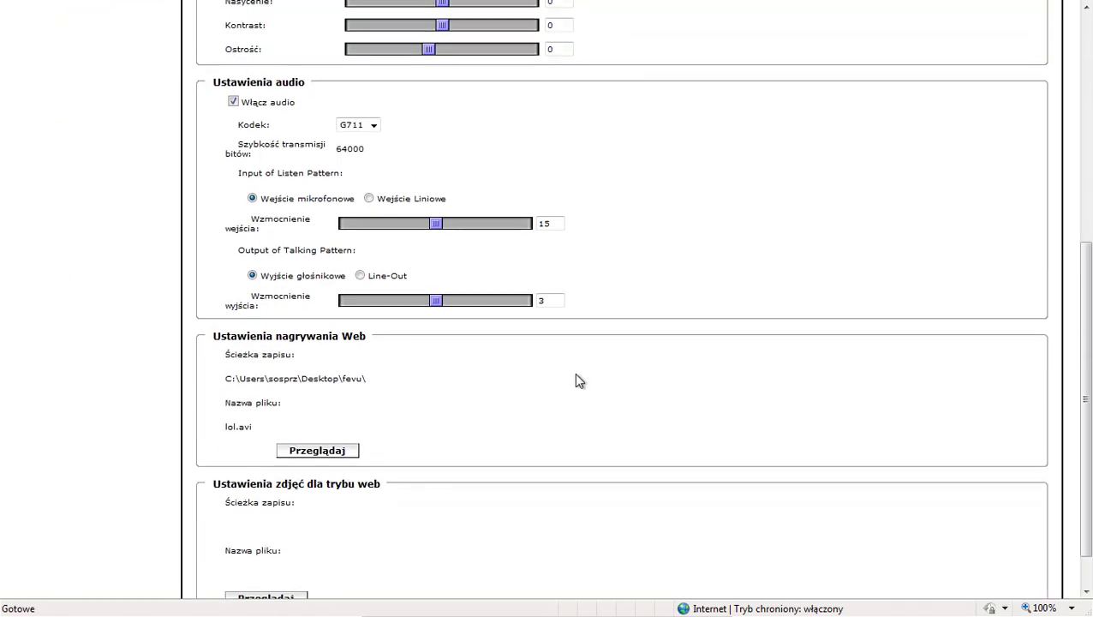
scroll(576, 375, "up", 1)
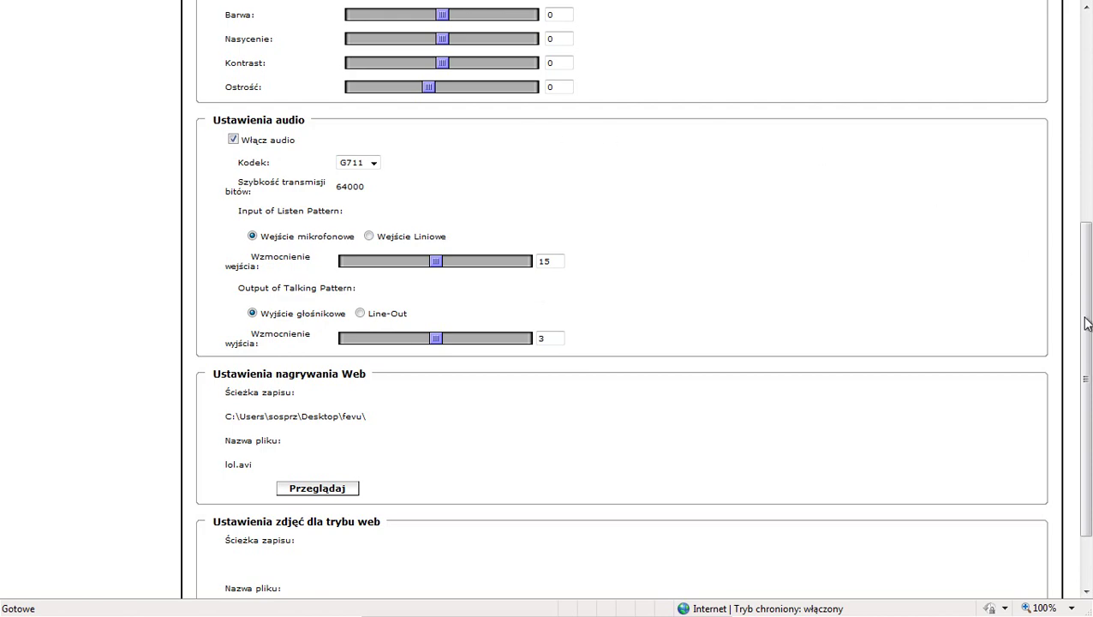
left_click_drag(1086, 323, 1086, 103)
left_click(90, 168)
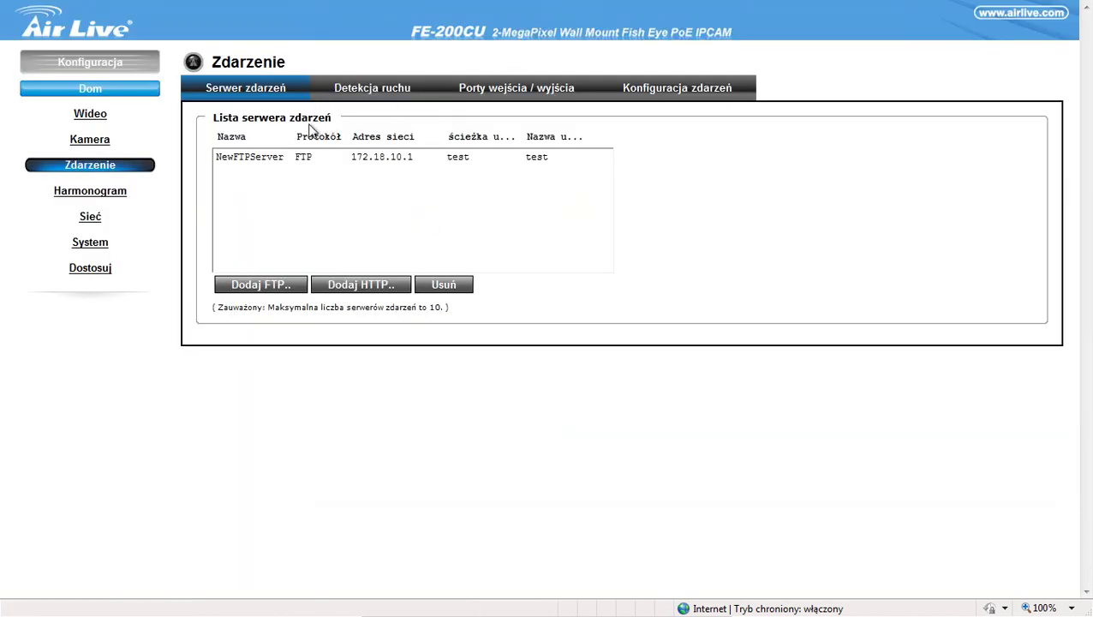
Step: View NewFTPServer's details (172.18.10.1, path test, port 21), then open the Detekcja ruchu tab
left_click(276, 163)
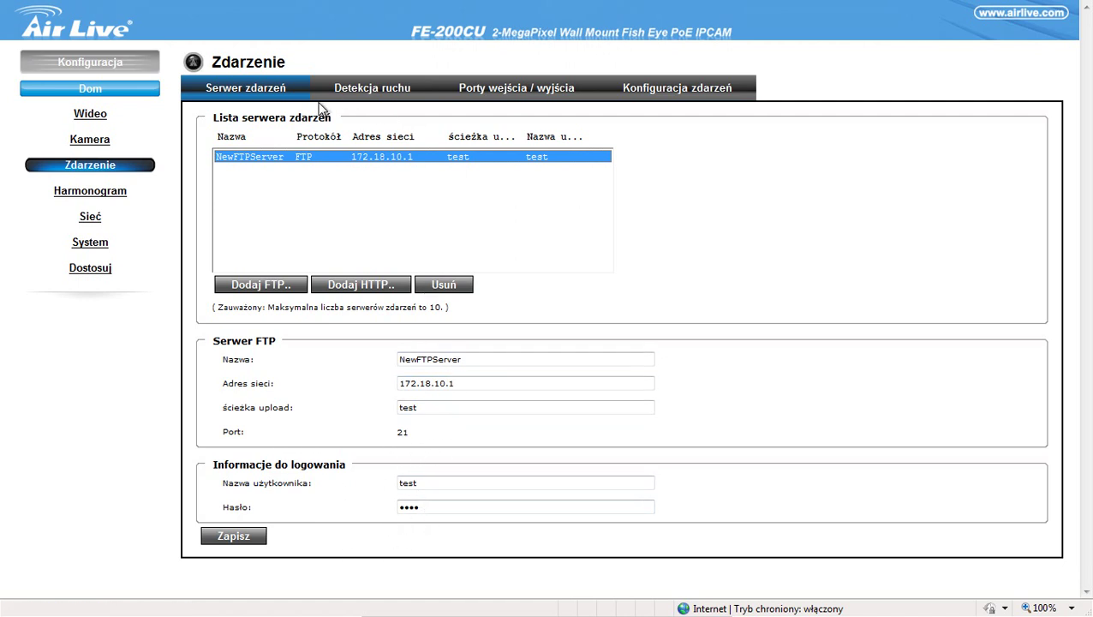
left_click(396, 96)
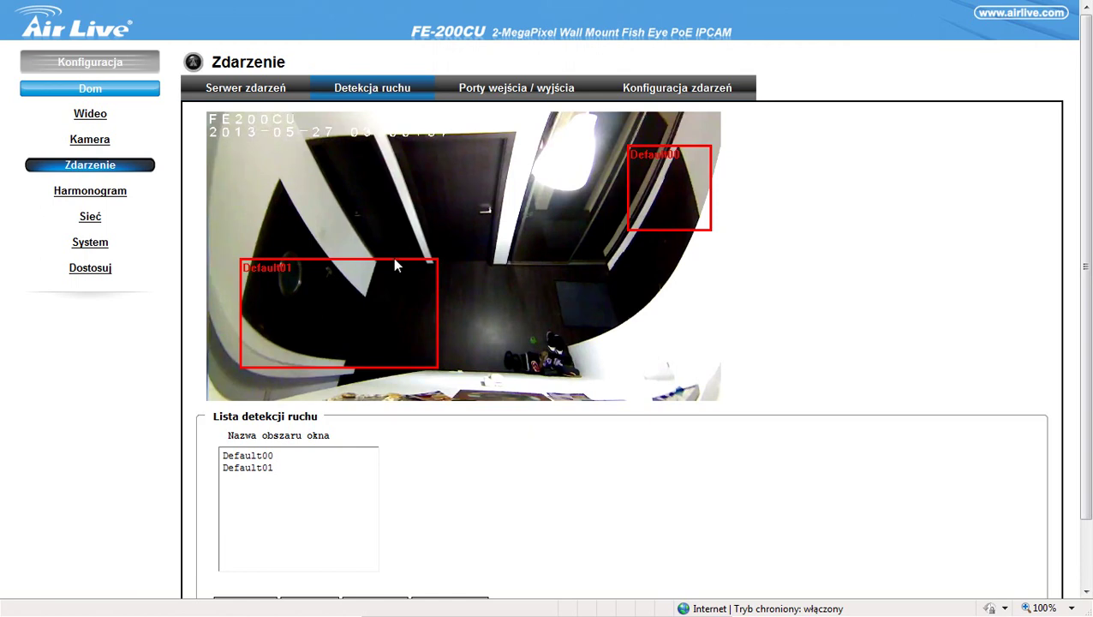
Step: Select the Default00 detection zone and delete it with Usuń
left_click(260, 457)
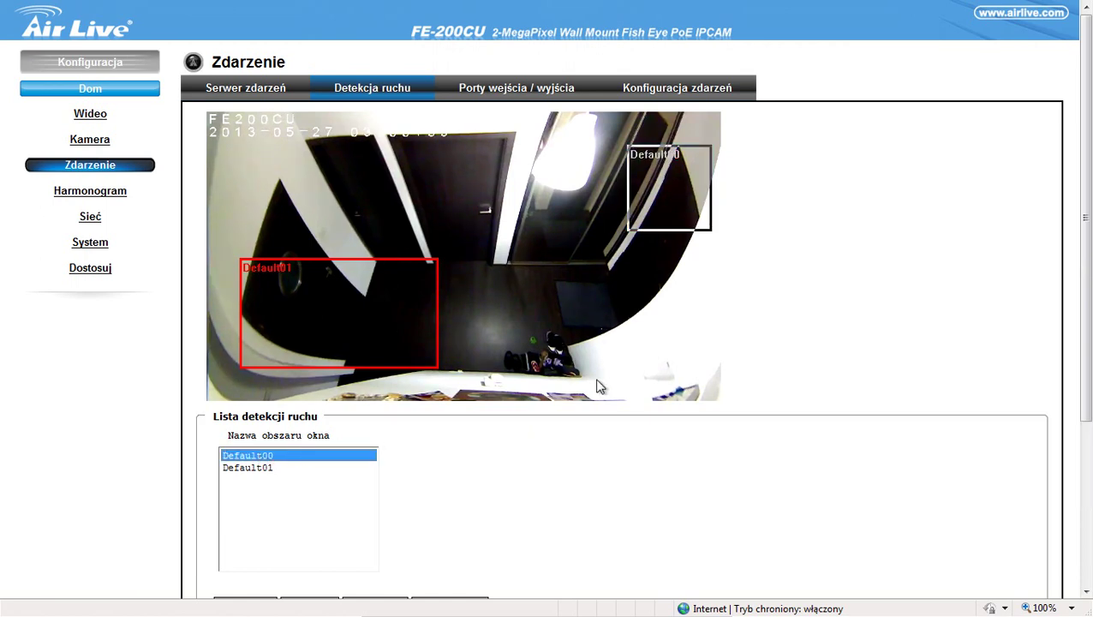
scroll(598, 383, "down", 3)
left_click(318, 490)
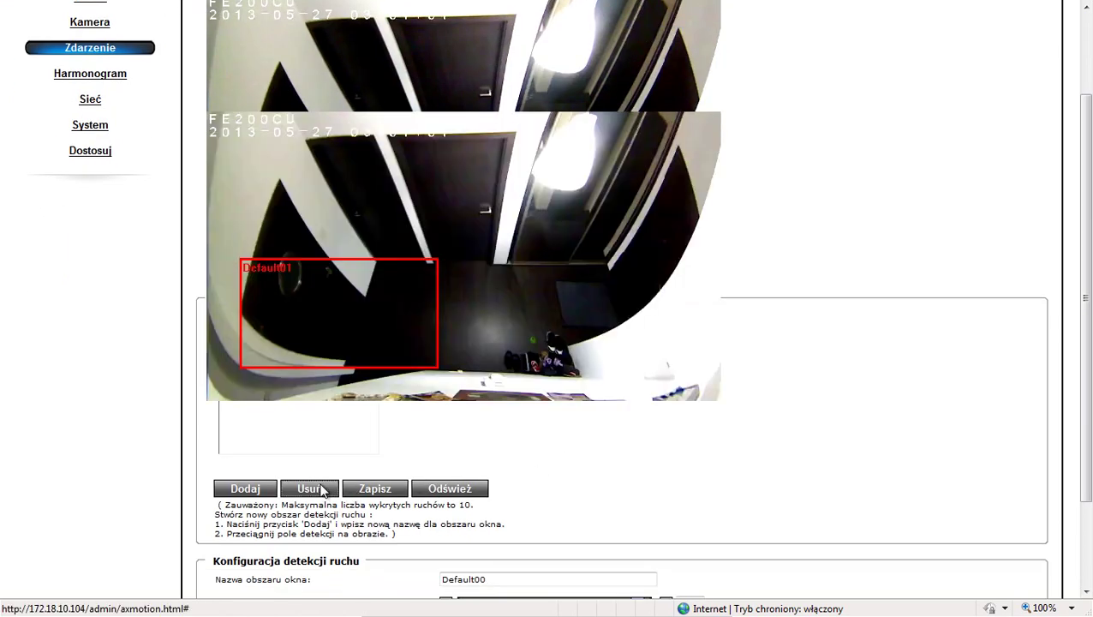
Step: Move the Default01 zone onto the door at the top centre and narrow its left and right edges
left_click(224, 457)
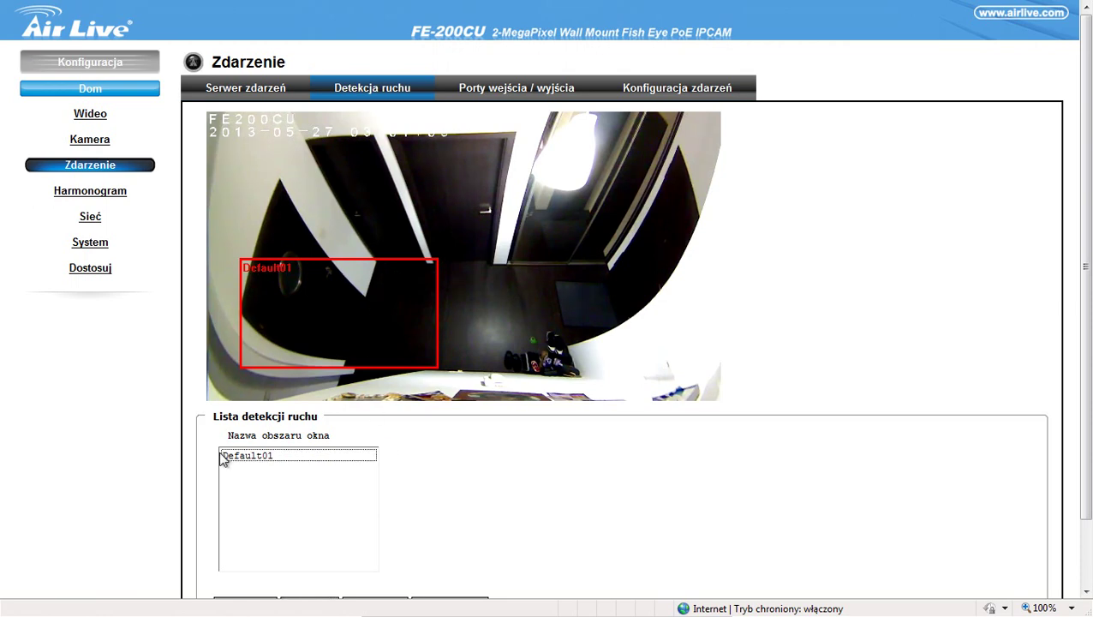
left_click(340, 368)
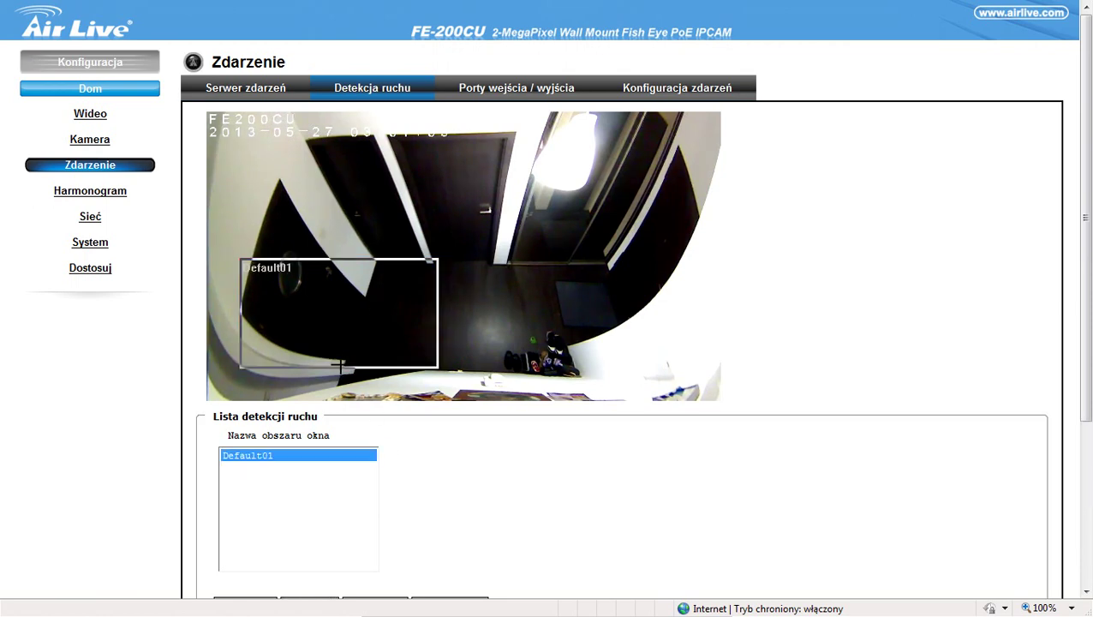
left_click_drag(344, 319, 471, 288)
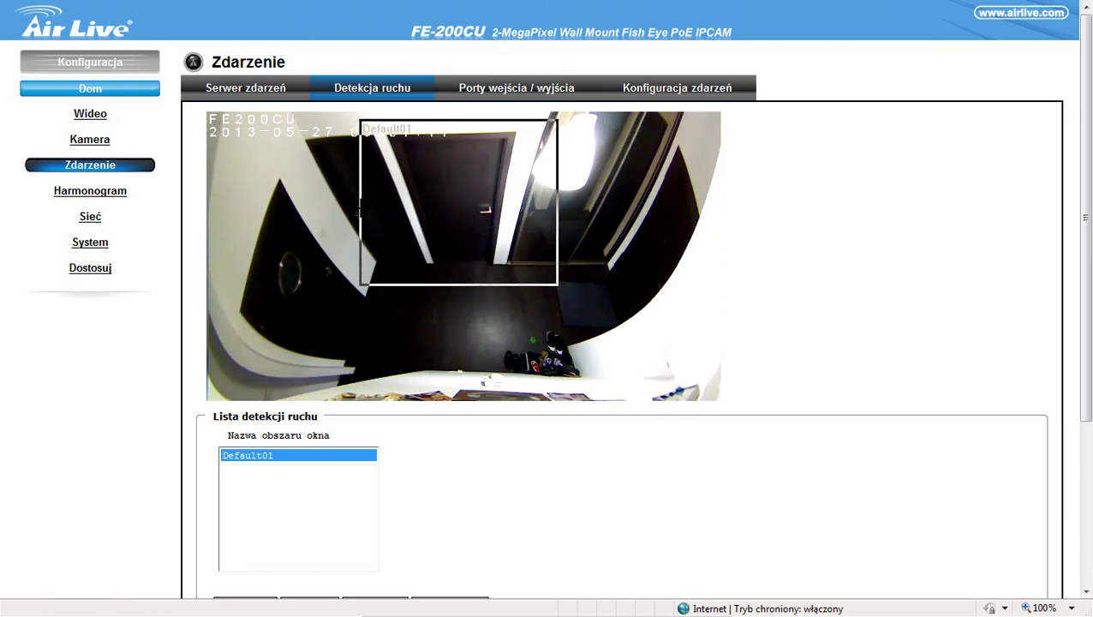
left_click_drag(361, 209, 398, 220)
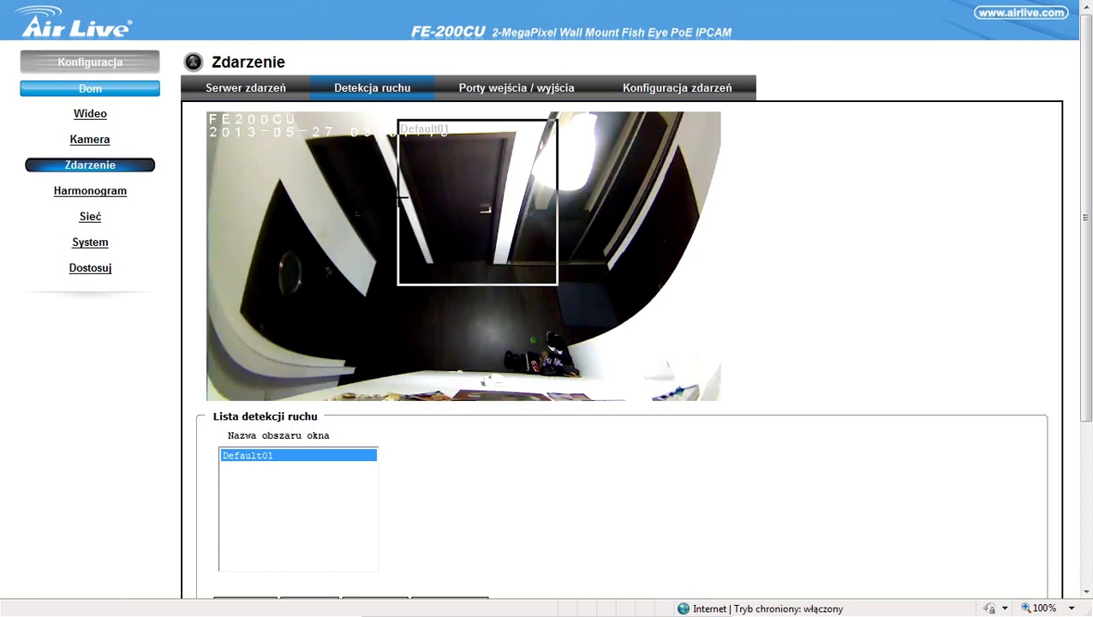
mouse_move(400, 198)
left_mouse_down()
mouse_move(419, 201)
mouse_move(408, 201)
left_mouse_up()
left_click_drag(559, 206, 514, 214)
mouse_move(1092, 235)
left_mouse_down()
mouse_move(1087, 285)
mouse_move(1092, 243)
left_mouse_up()
scroll(562, 146, "down", 1)
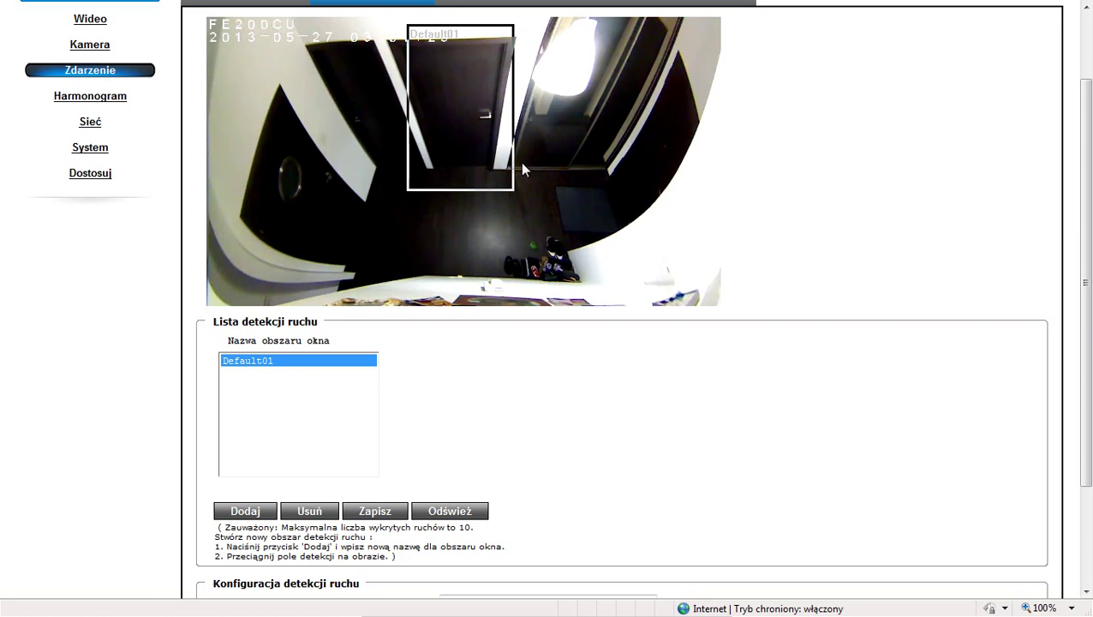
scroll(525, 377, "down", 2)
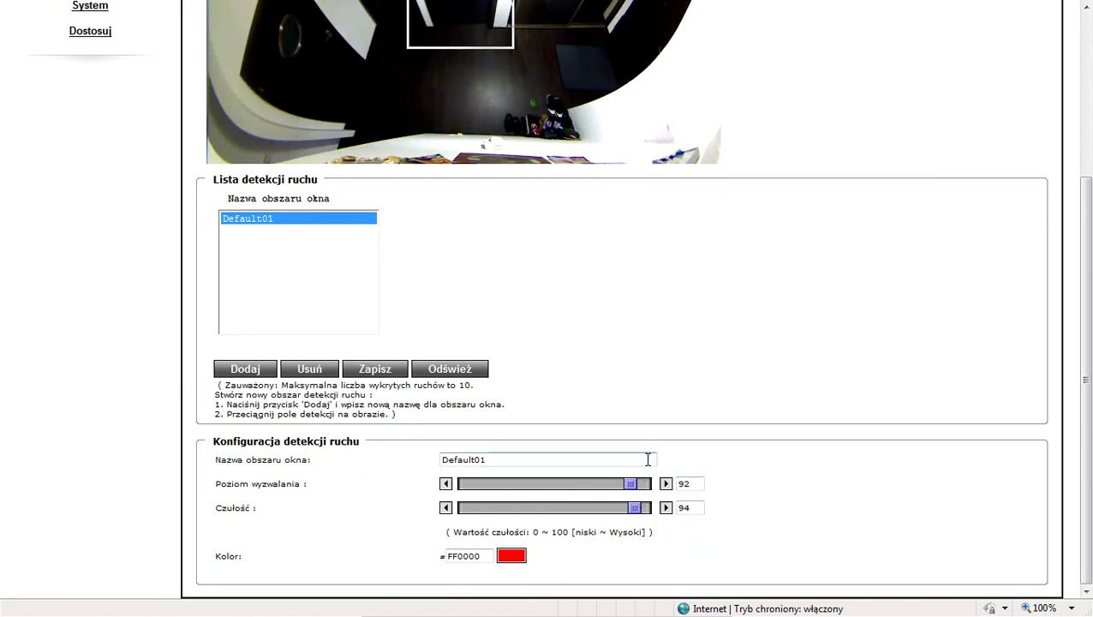
left_click_drag(1091, 452, 1073, 537)
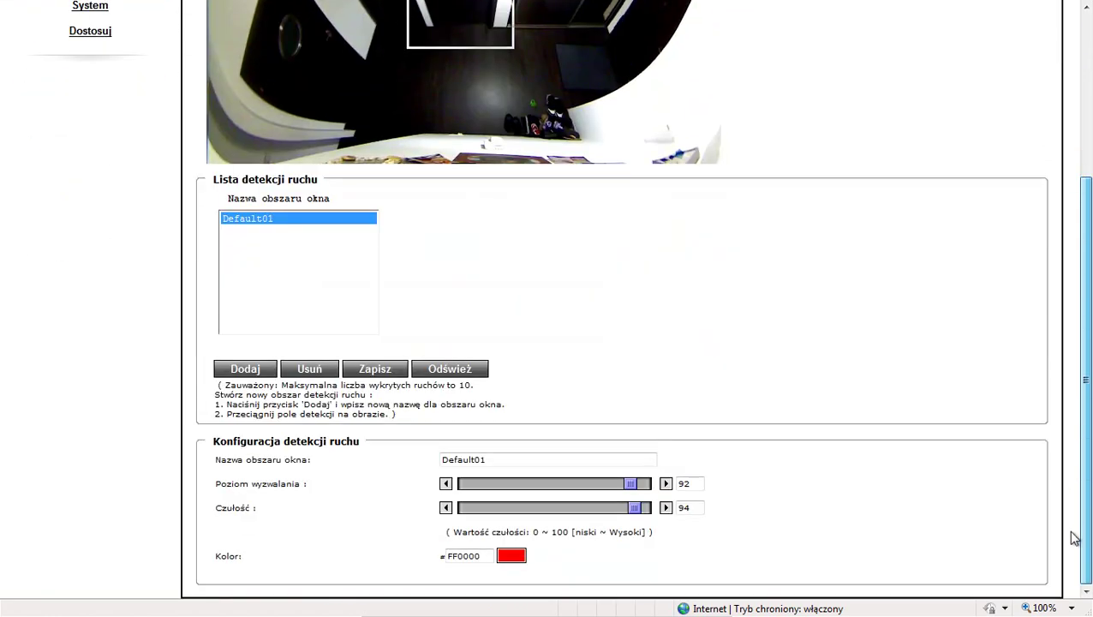
left_click_drag(1081, 397, 1081, 249)
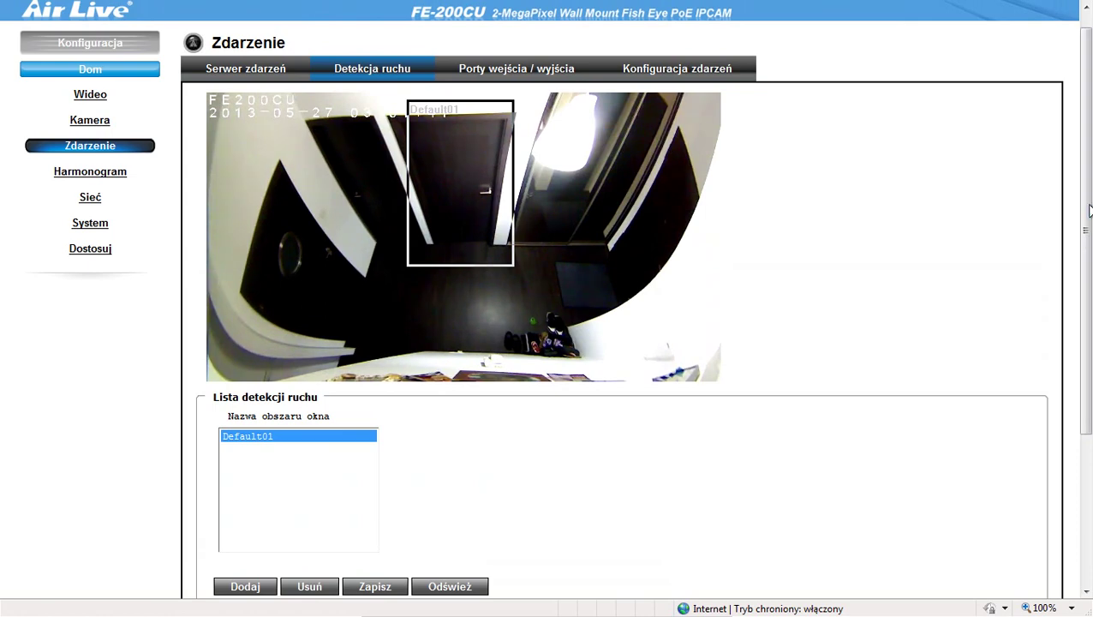
Step: Save the Default01 motion detection zone with Zapisz and dismiss the successful-update confirmation
left_click_drag(1090, 210, 1090, 103)
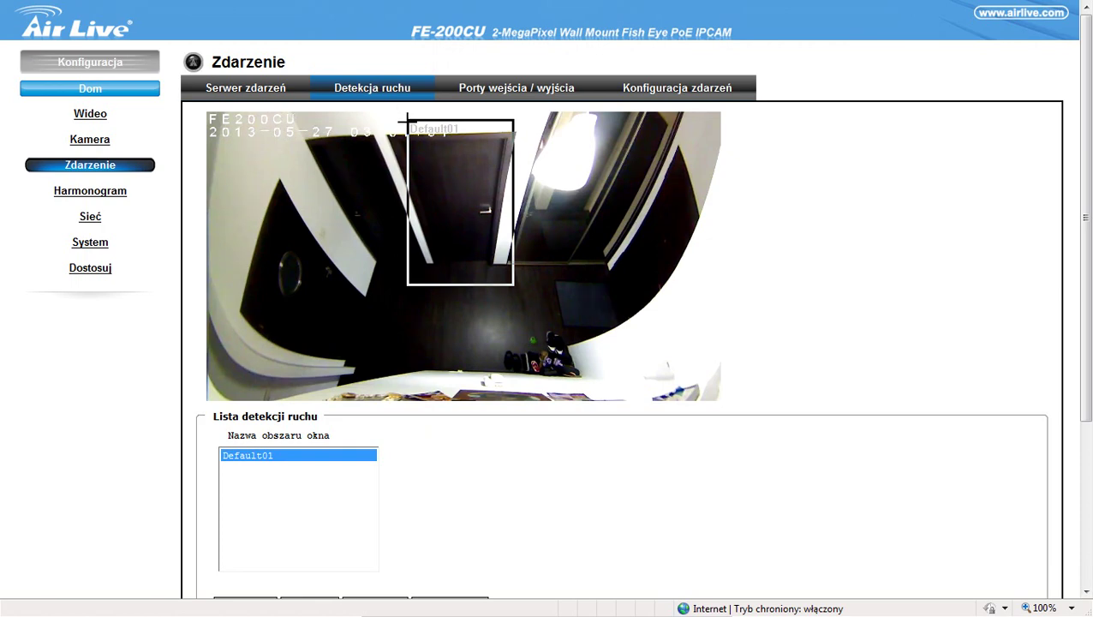
left_click_drag(1084, 145, 1074, 225)
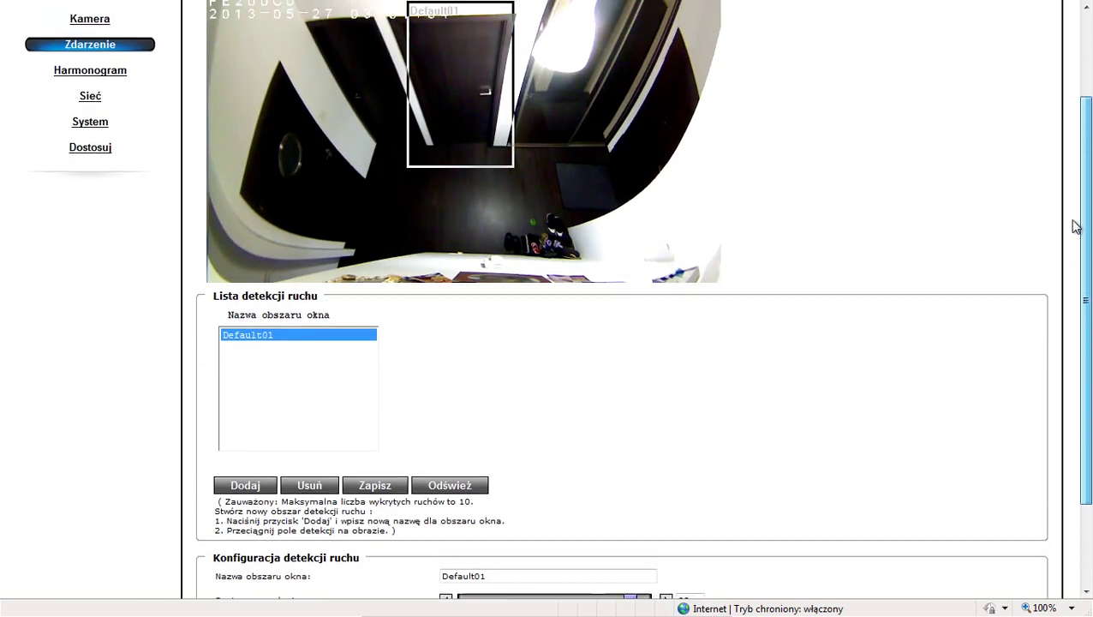
left_click(384, 488)
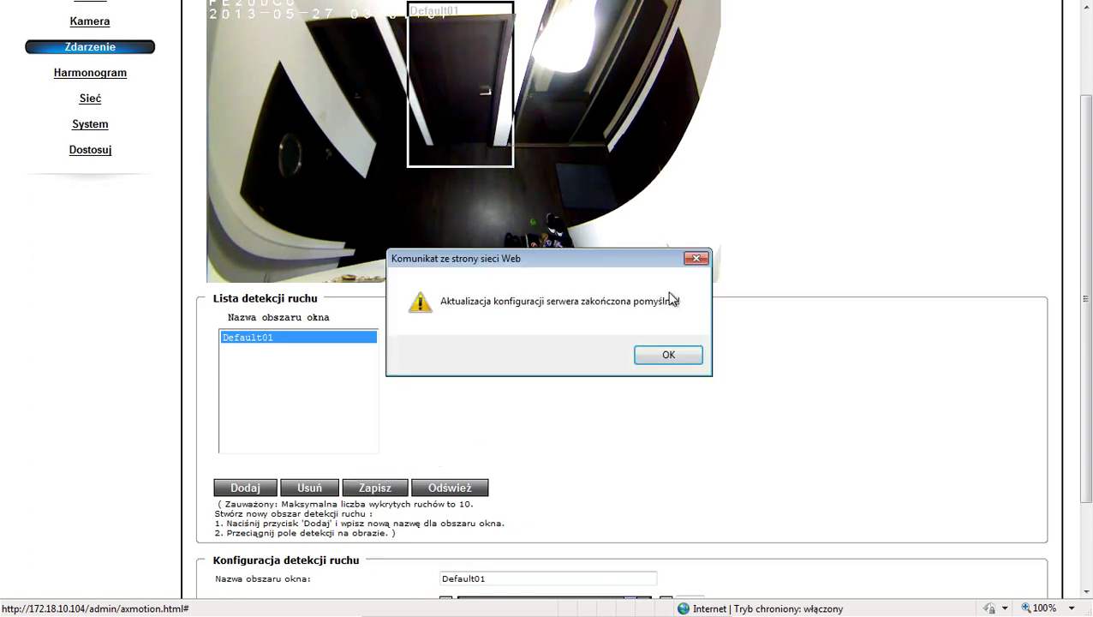
left_click(643, 358)
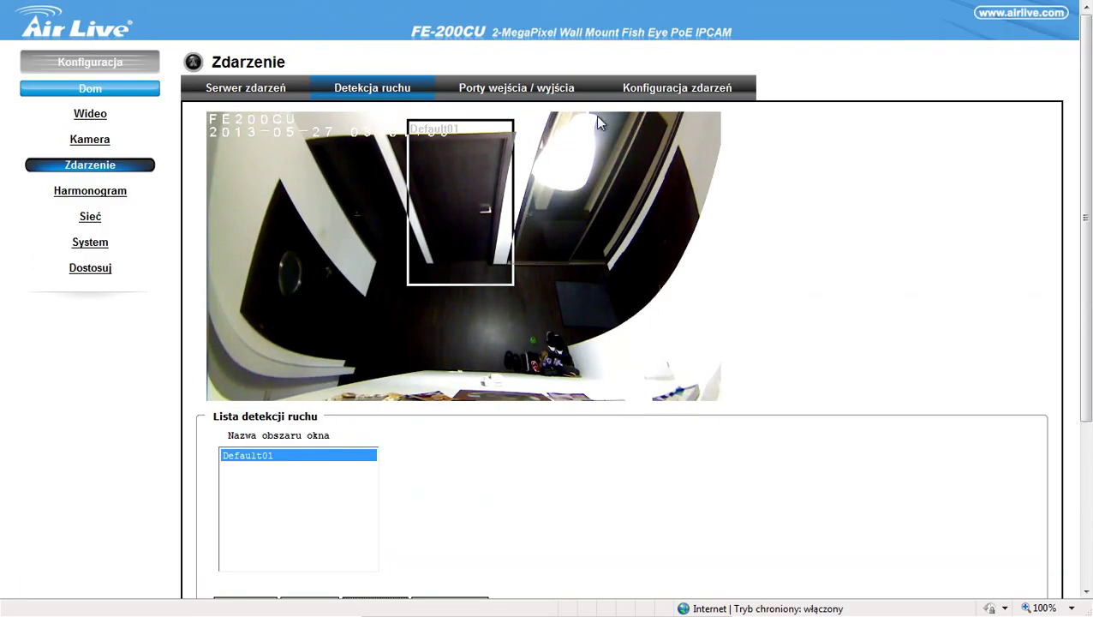
Step: Go to the Konfiguracja zdarzeń page and open NewEvent from the event type list
left_click(638, 92)
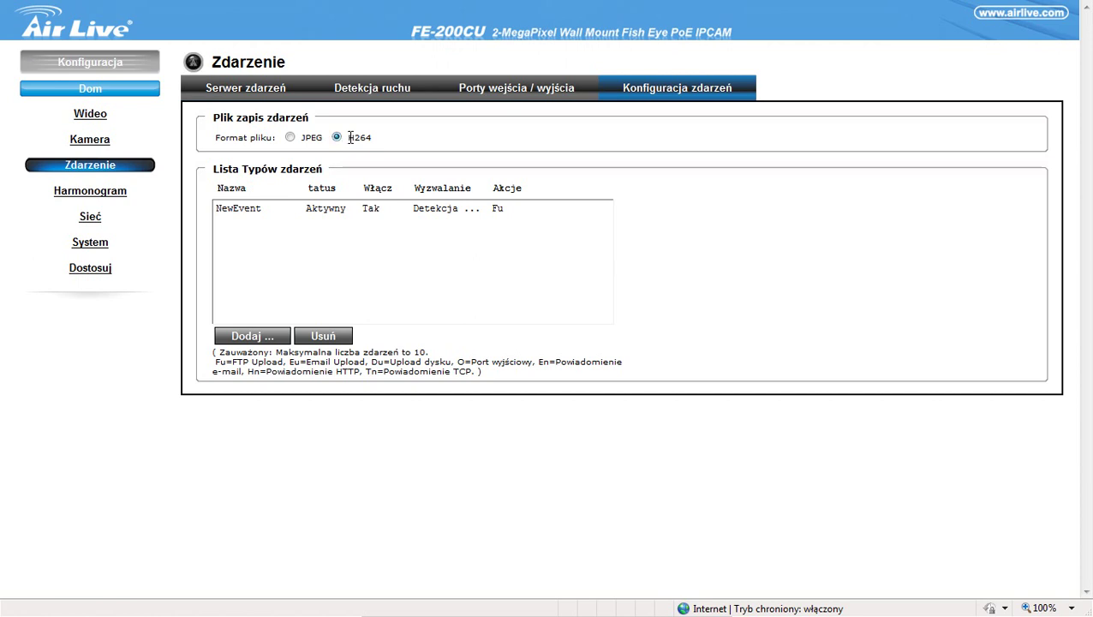
left_click_drag(351, 137, 383, 154)
left_click_drag(1007, 62, 460, 143)
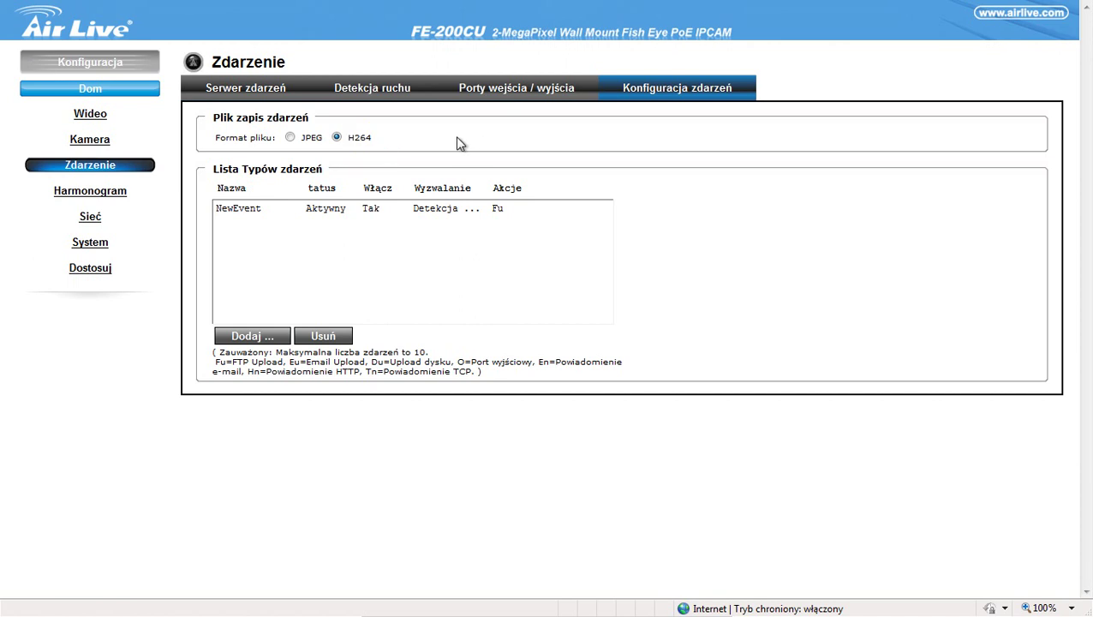
left_click(237, 212)
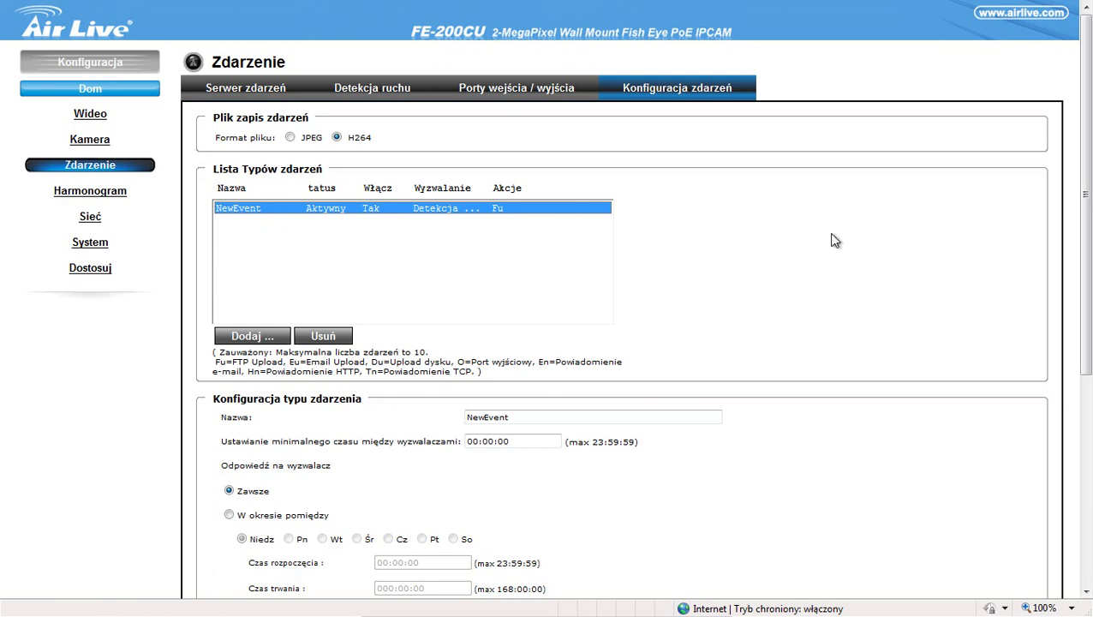
Step: Set NewEvent's Wyzwolenie przez to Detekcja ruchu and its W oknie area to Default01
left_click_drag(1091, 228, 1091, 371)
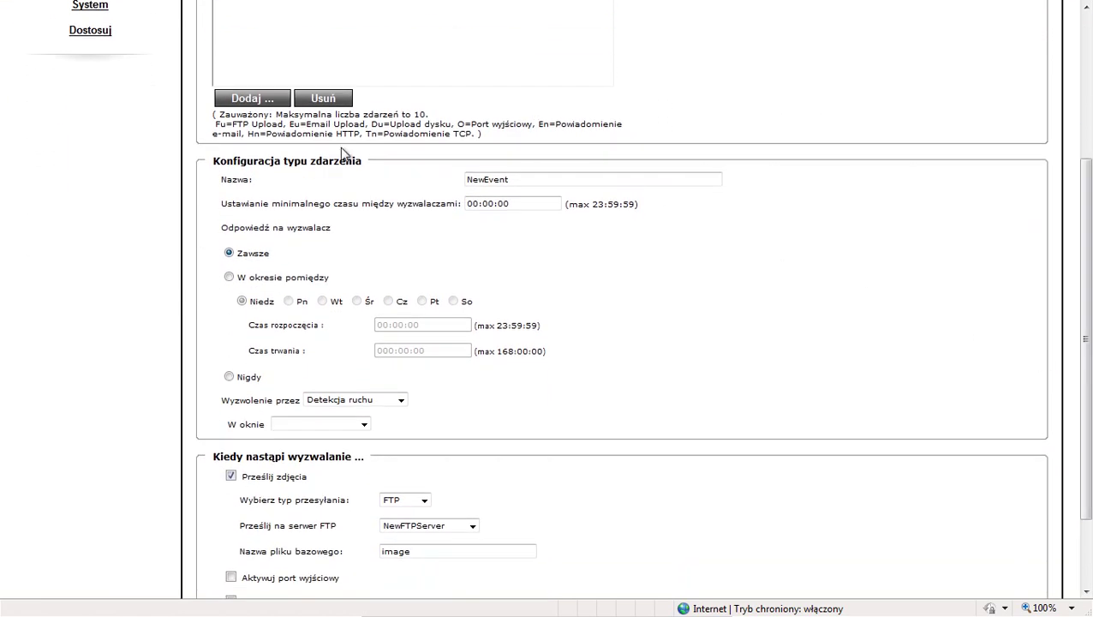
left_click_drag(219, 227, 339, 233)
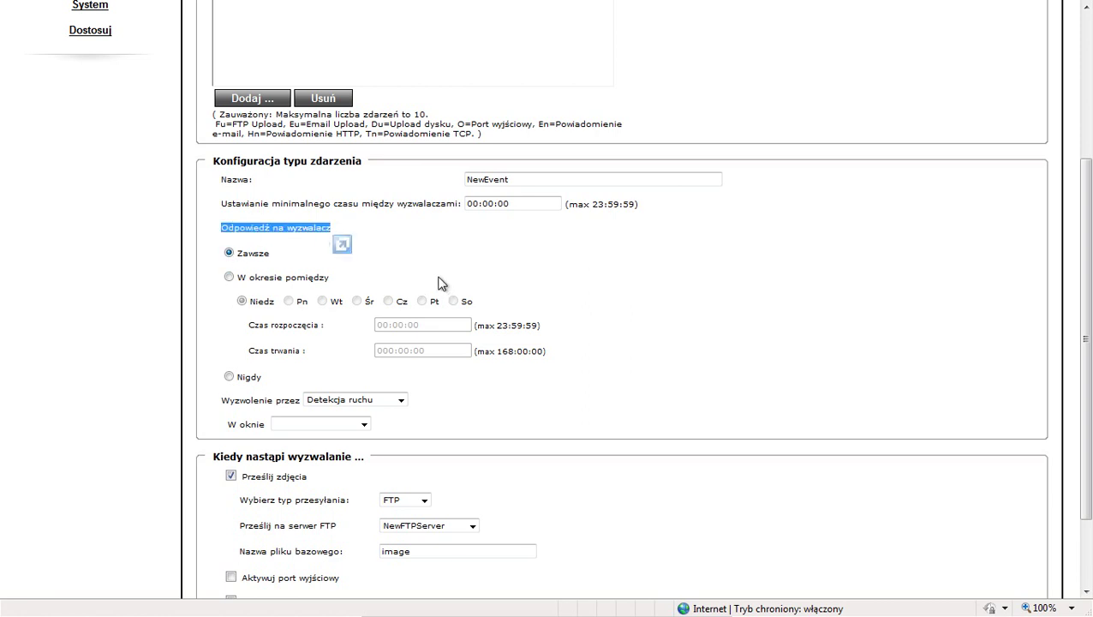
scroll(615, 310, "down", 2)
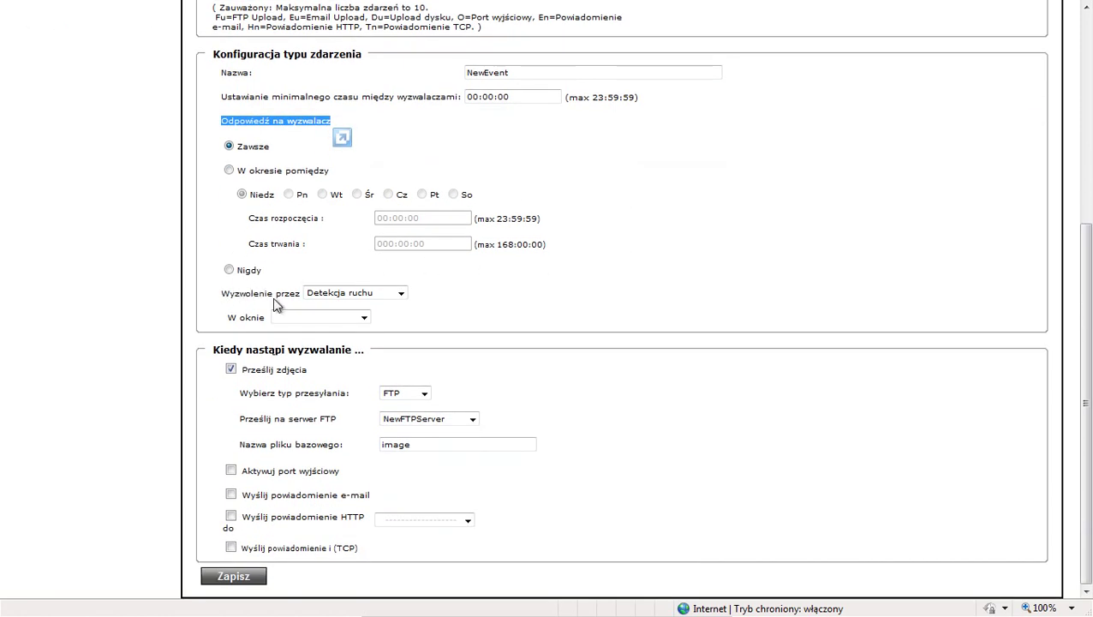
left_click(369, 294)
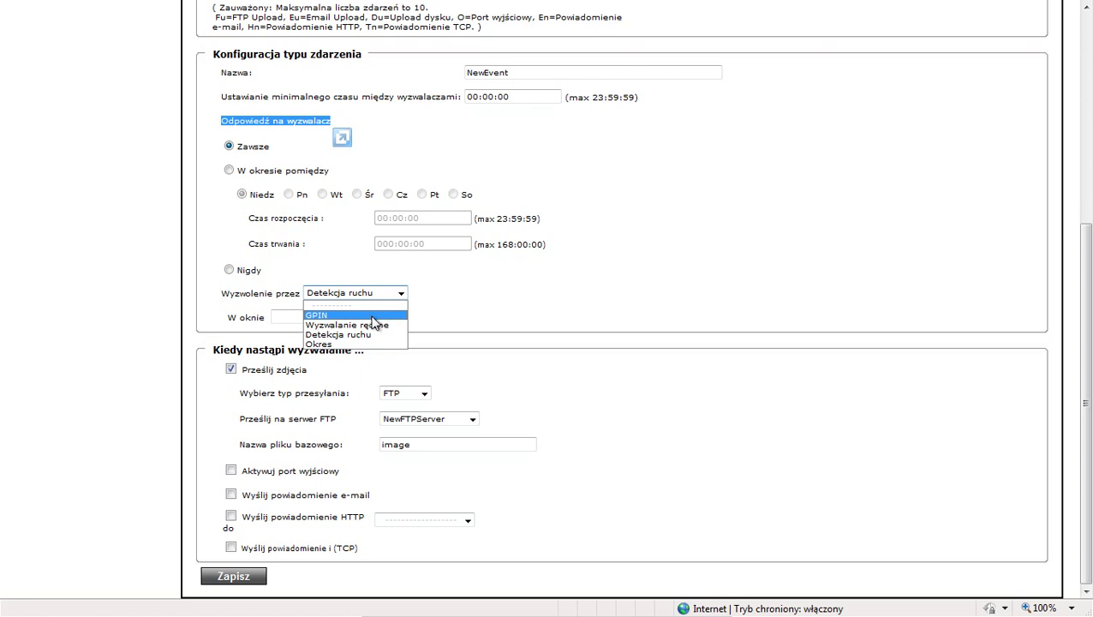
left_click(341, 334)
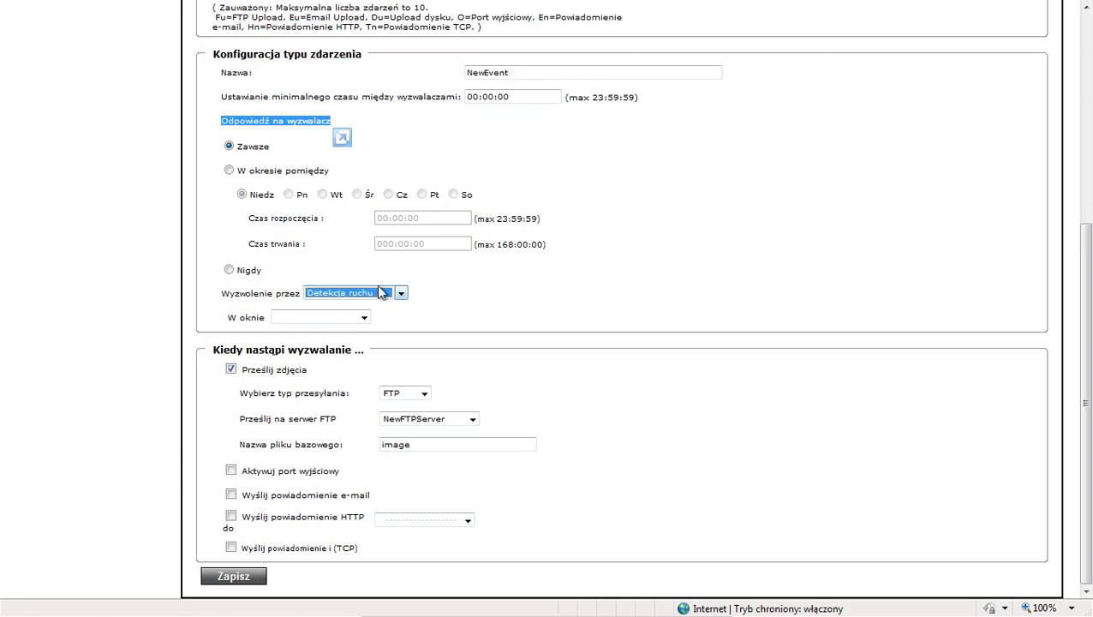
left_click(361, 317)
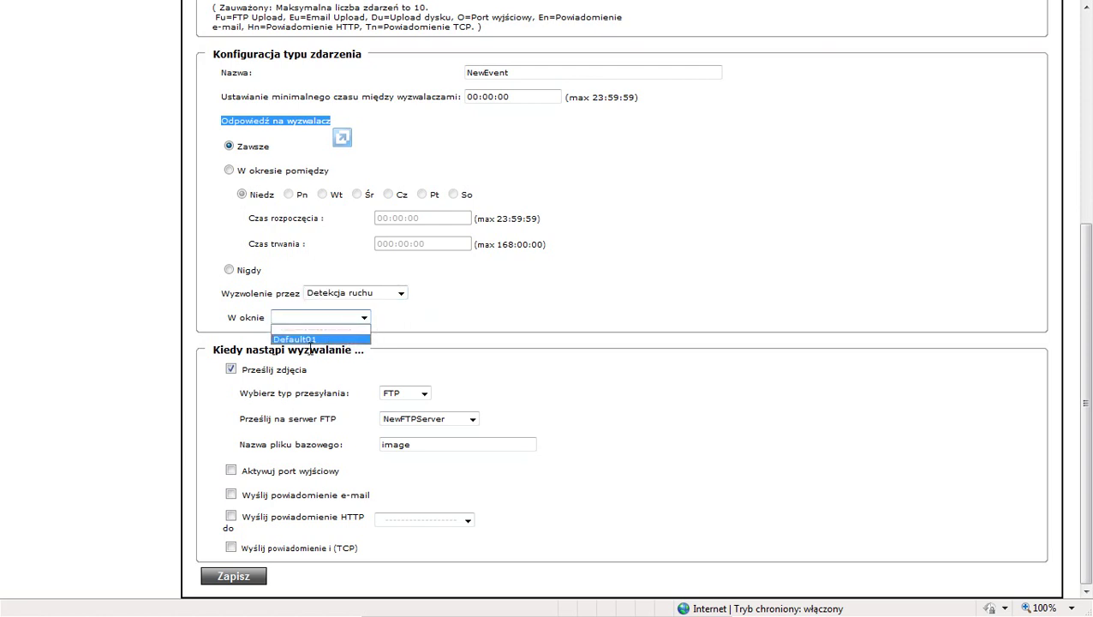
left_click(310, 346)
left_click(363, 317)
left_click(319, 339)
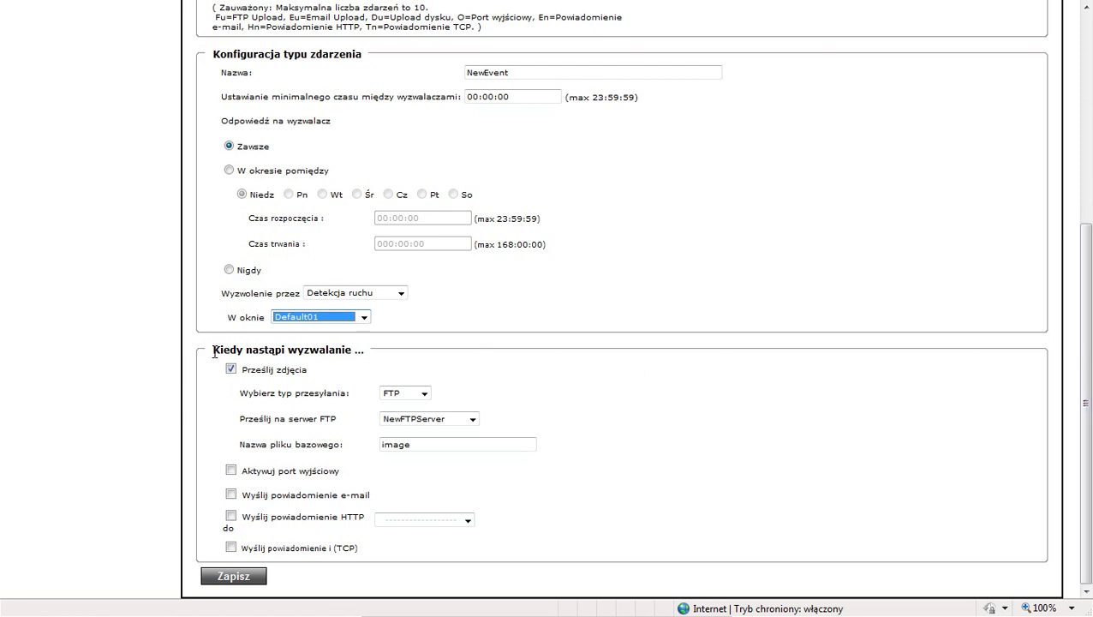
left_click_drag(213, 351, 354, 351)
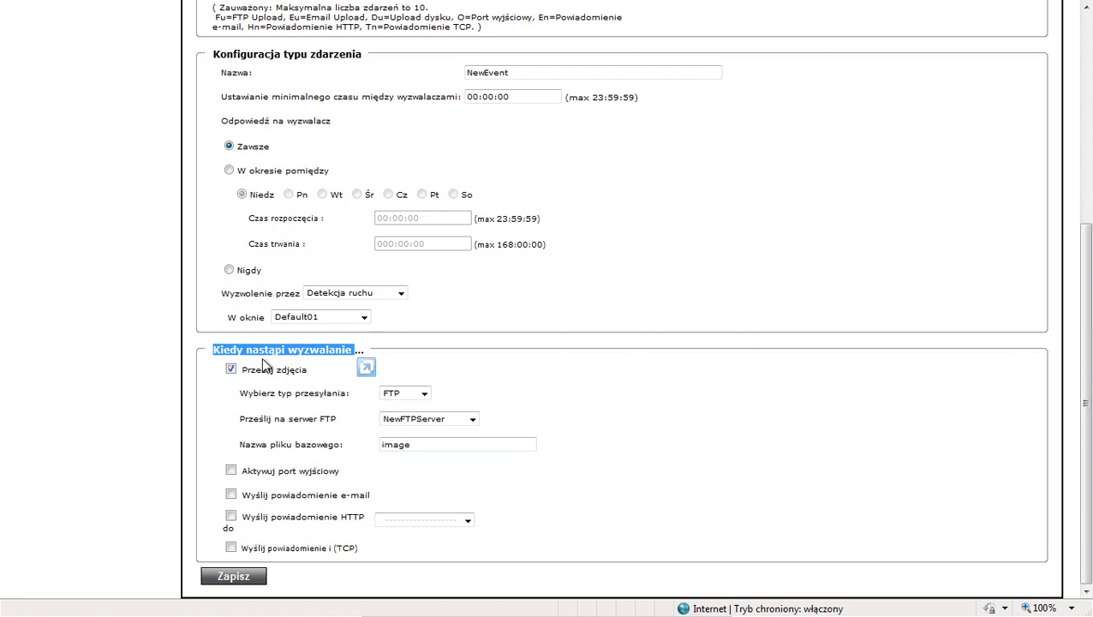
Step: Enable Prześlij zdjęcia over FTP to NewFTPServer and save NewEvent
left_click(229, 369)
left_click(424, 395)
left_click(416, 415)
left_click(471, 419)
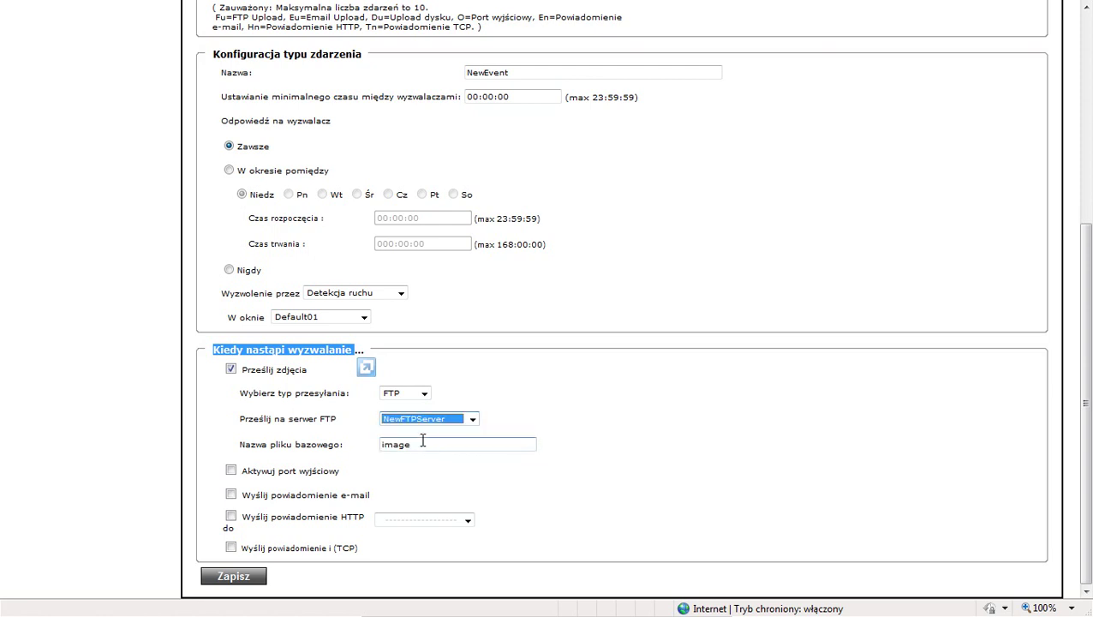
left_click(419, 441)
left_click(246, 576)
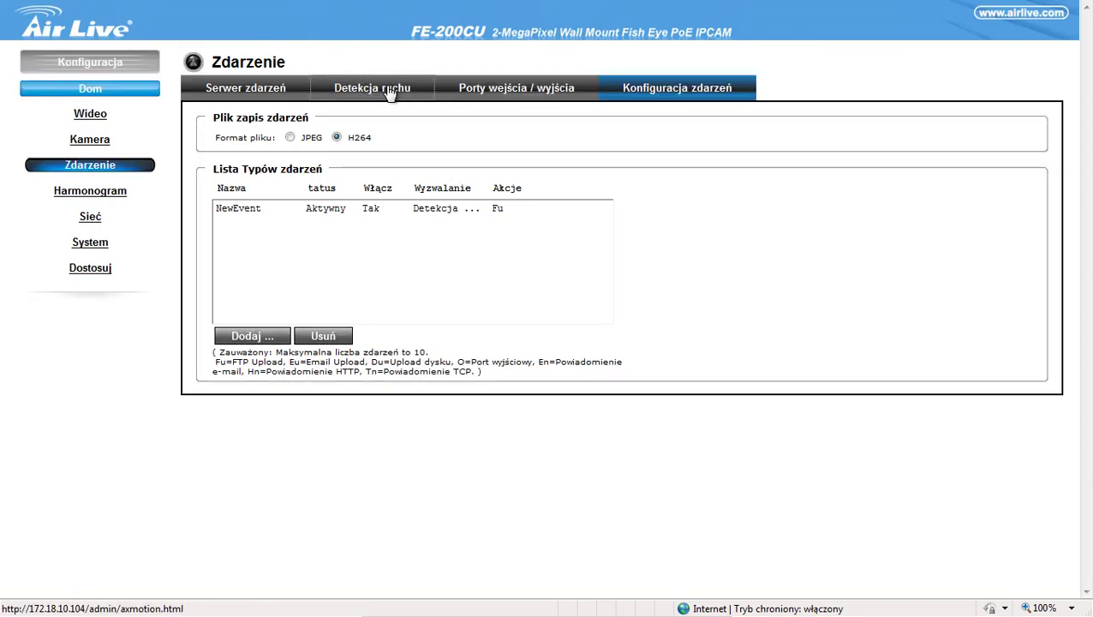
Step: Return to the Detekcja ruchu page and check Default01 is the only zone framing the door
left_click(529, 100)
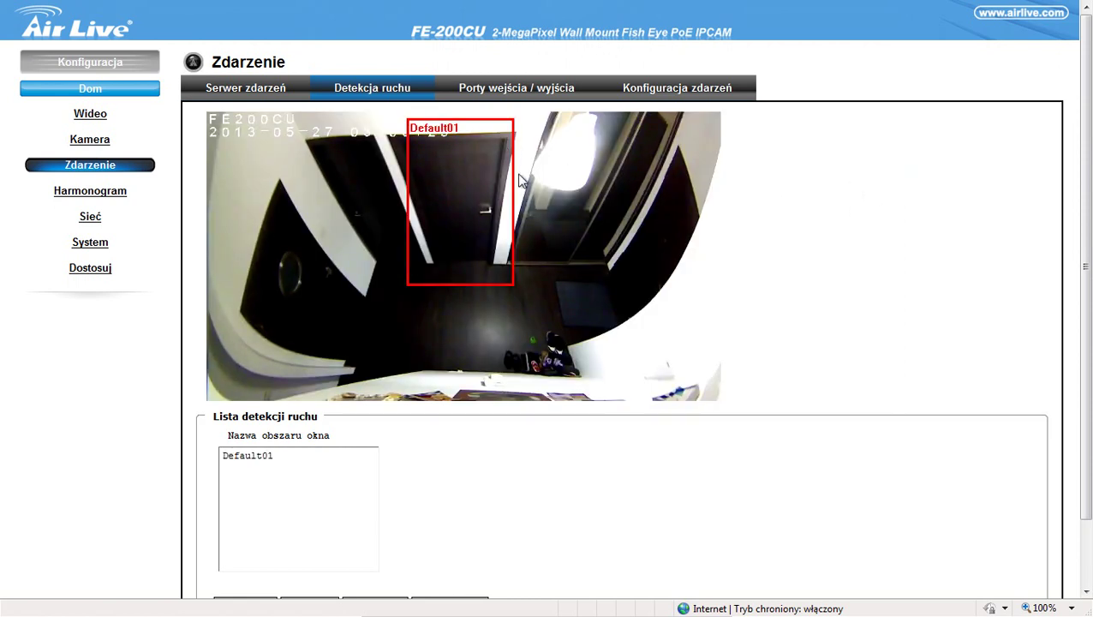
left_click_drag(1090, 120, 1088, 52)
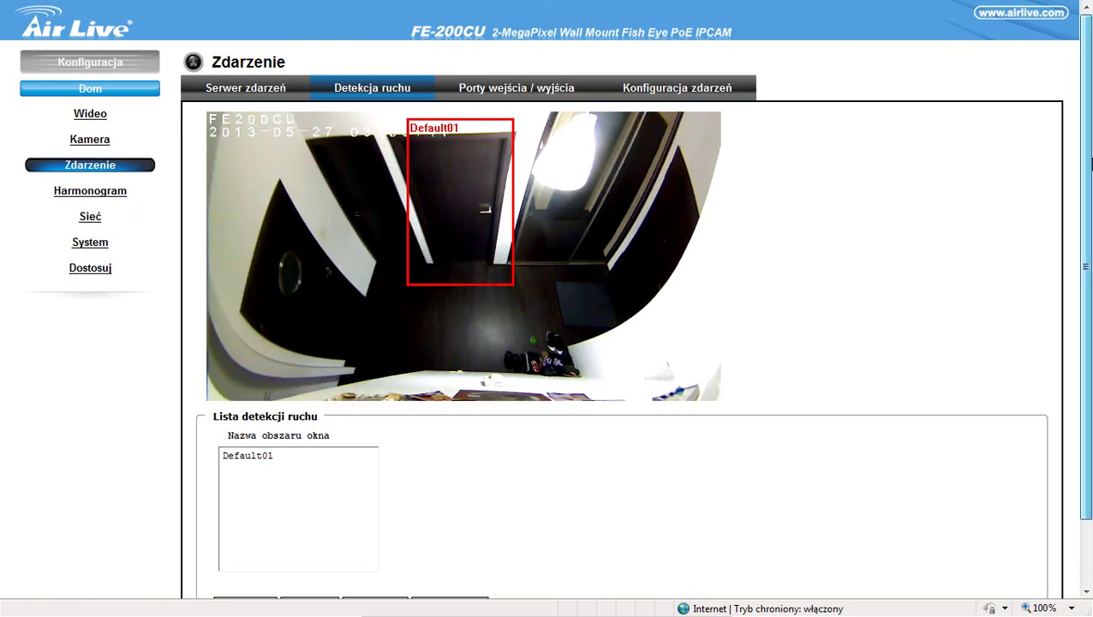
scroll(1090, 299, "down", 2)
scroll(1090, 299, "up", 2)
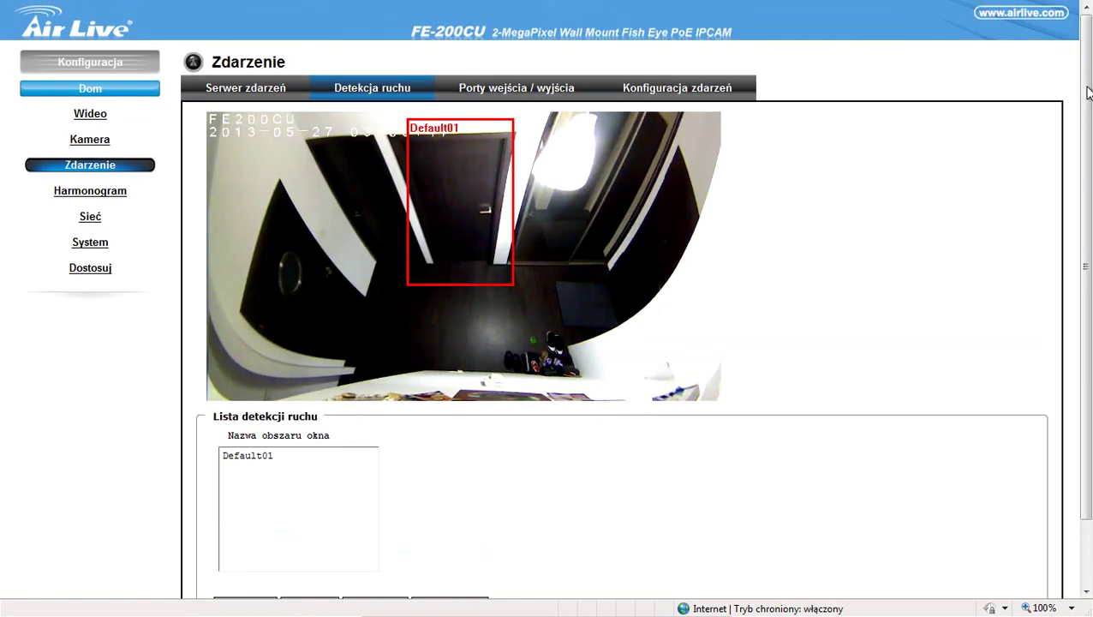
mouse_move(1087, 91)
left_mouse_down()
mouse_move(1088, 104)
mouse_move(1086, 89)
left_mouse_up()
Step: Take Internet Explorer and the Windows7 VirtualBox window out of full-screen and show the VM tray menu
left_click_drag(1088, 177, 1079, 137)
key("F11")
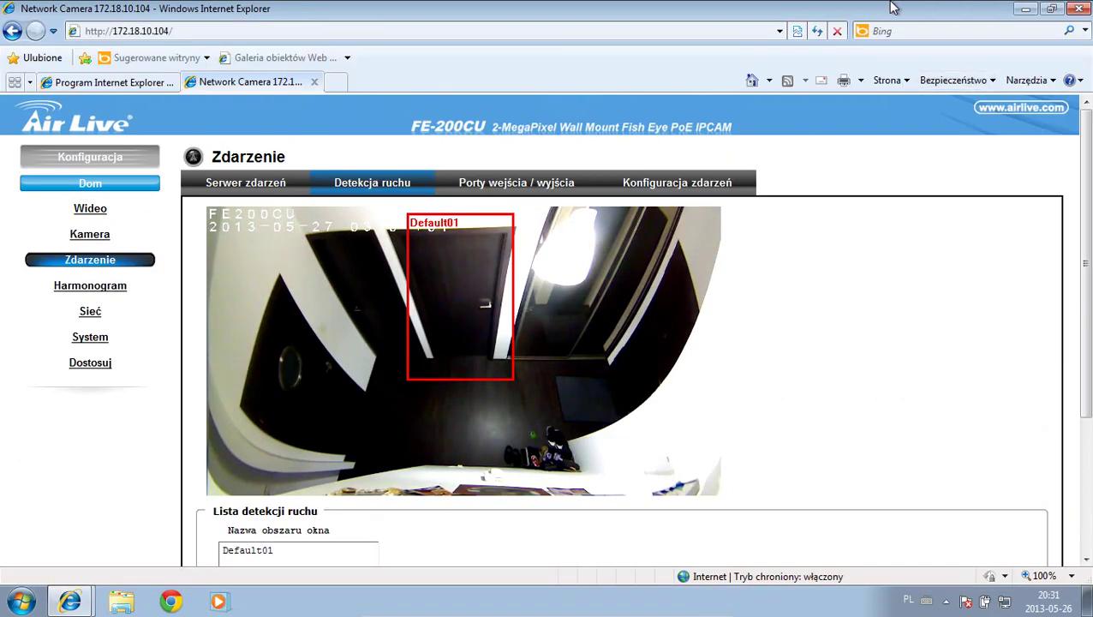
key("ctrl+f")
left_click(920, 8)
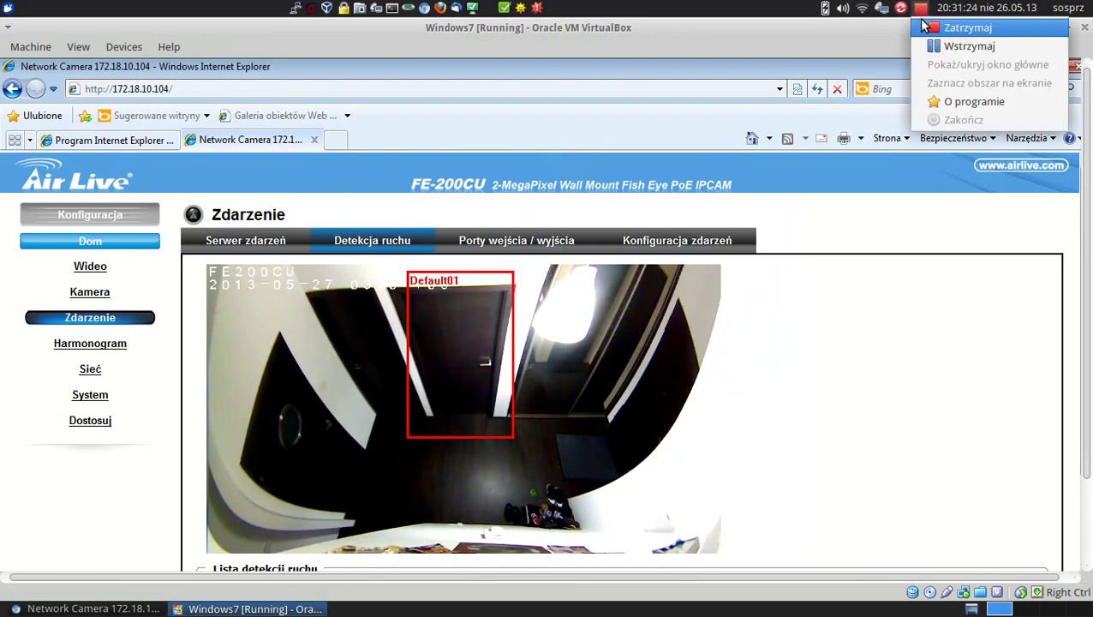